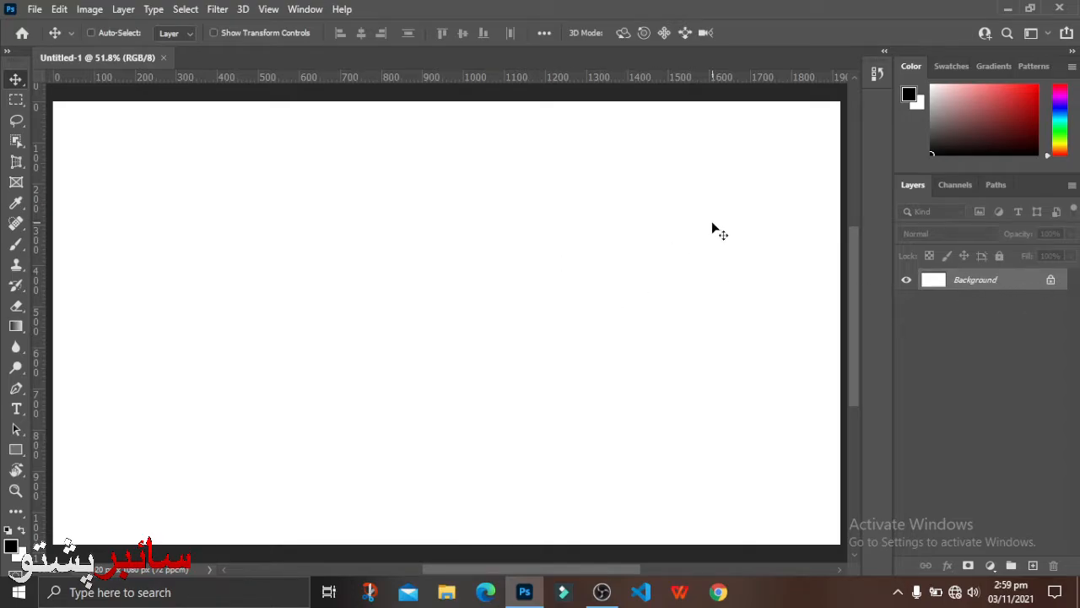
Unlock the Background layer so that it becomes a normal, movable layer.
left_click_drag(606, 306, 766, 138)
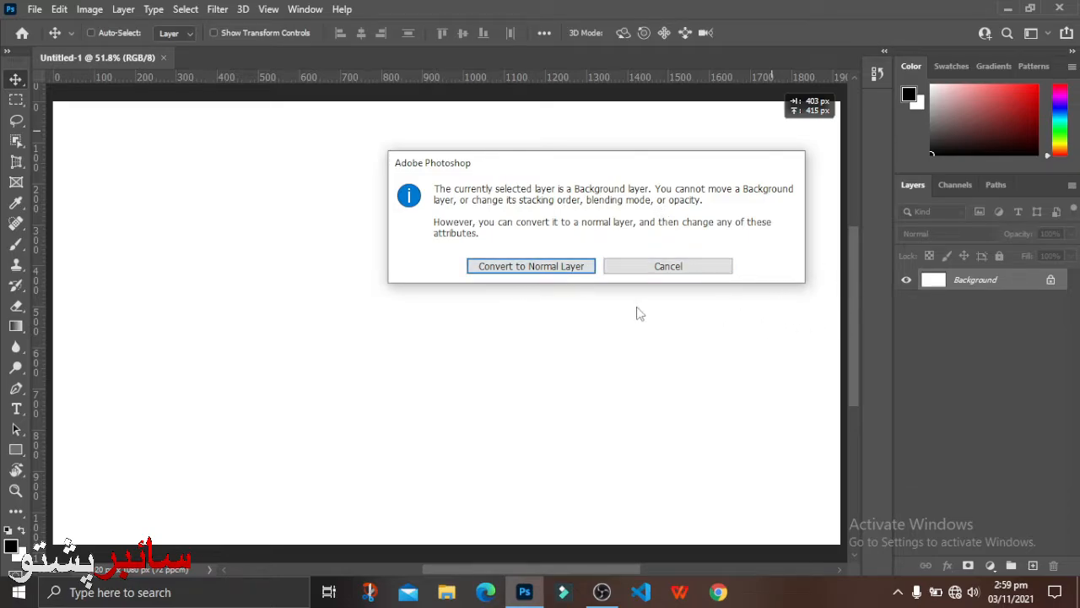
left_click(700, 272)
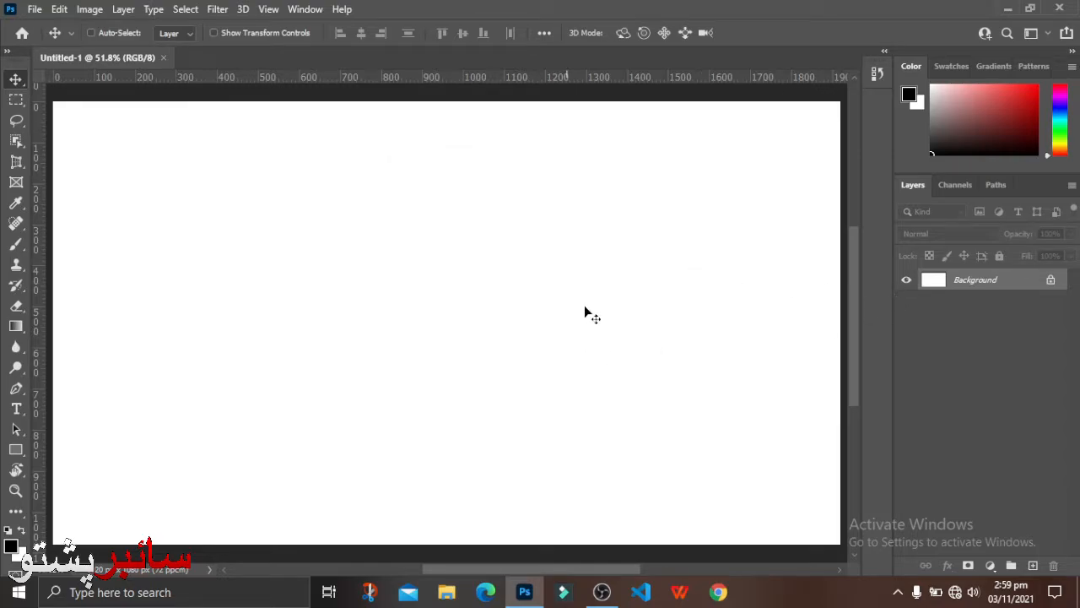
left_click(1051, 281)
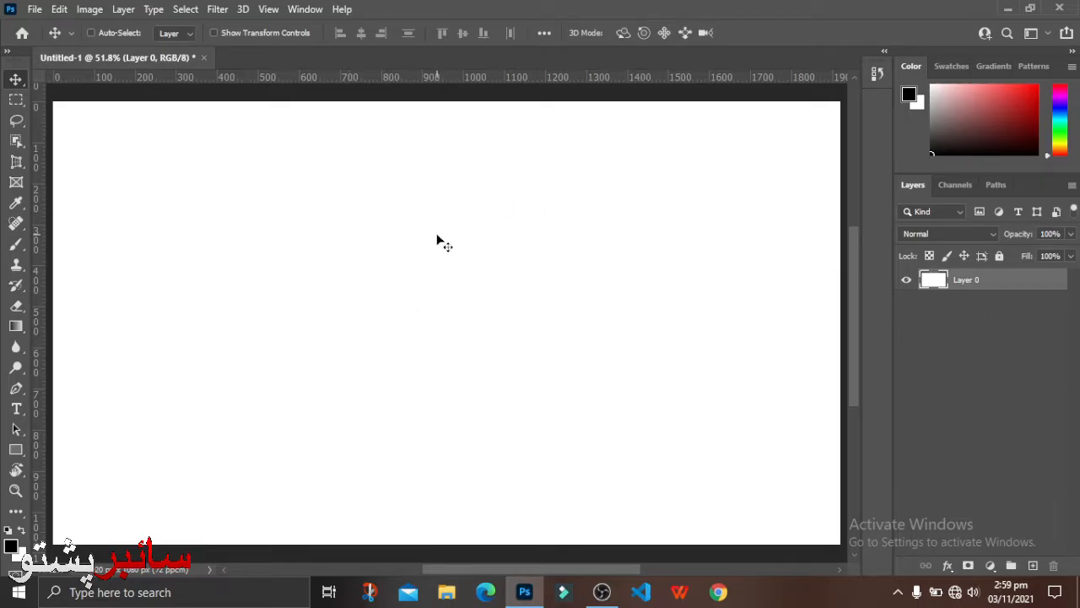
Open 1021515.jpg from the Backgrounds folder and bring its image into the Untitled-1 document as a new layer.
left_click(33, 8)
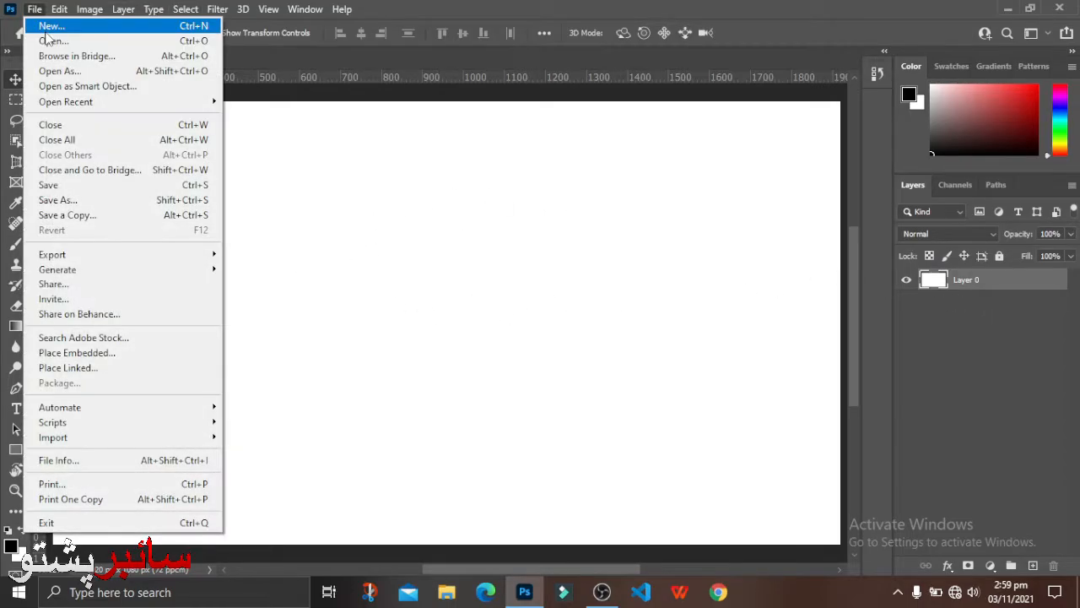
left_click(38, 23)
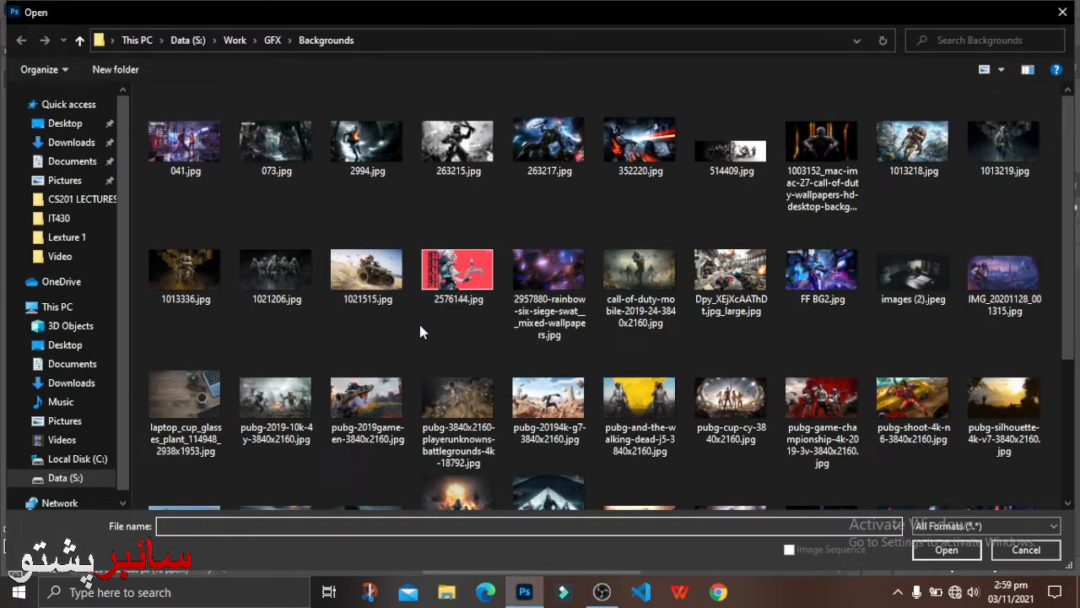
double_click(368, 268)
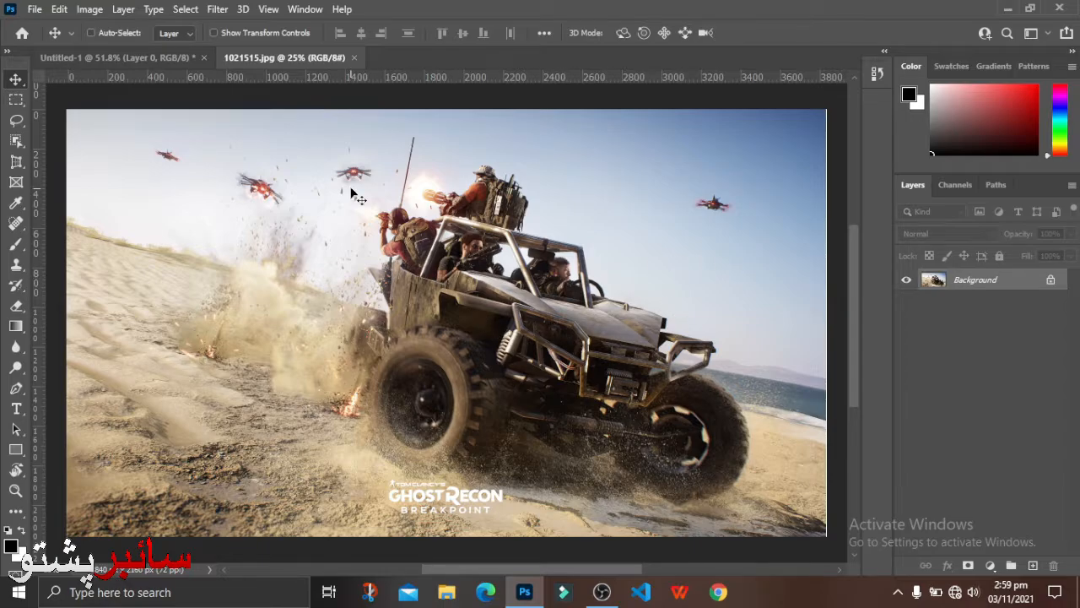
left_click_drag(200, 61, 341, 243)
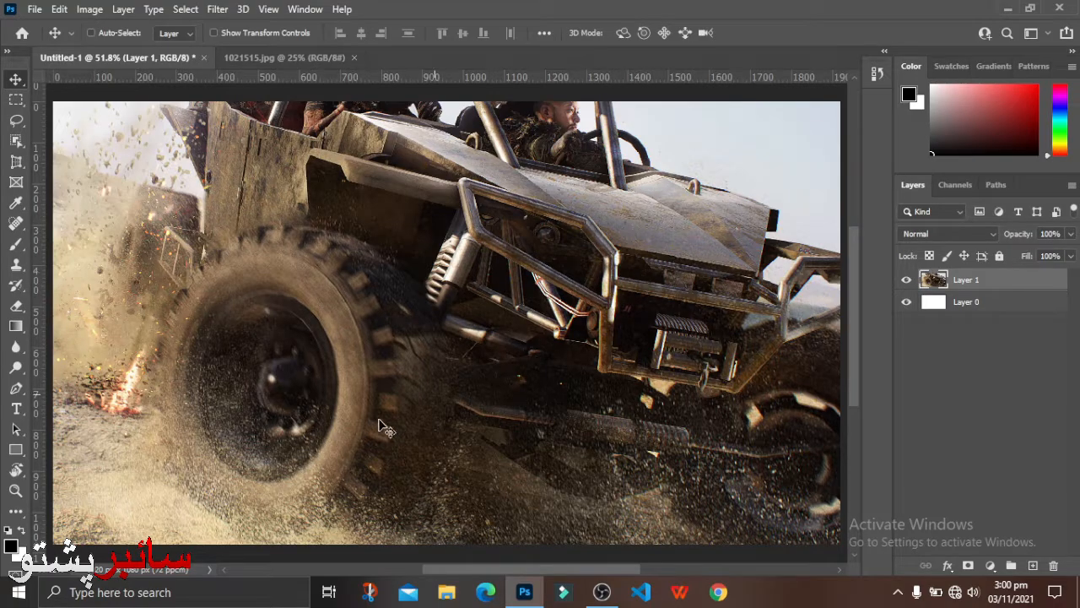
Scale the oversized vehicle image on Layer 1 to 32.50% and center it on the canvas at X 960 px, Y 540 px.
left_click(12, 495)
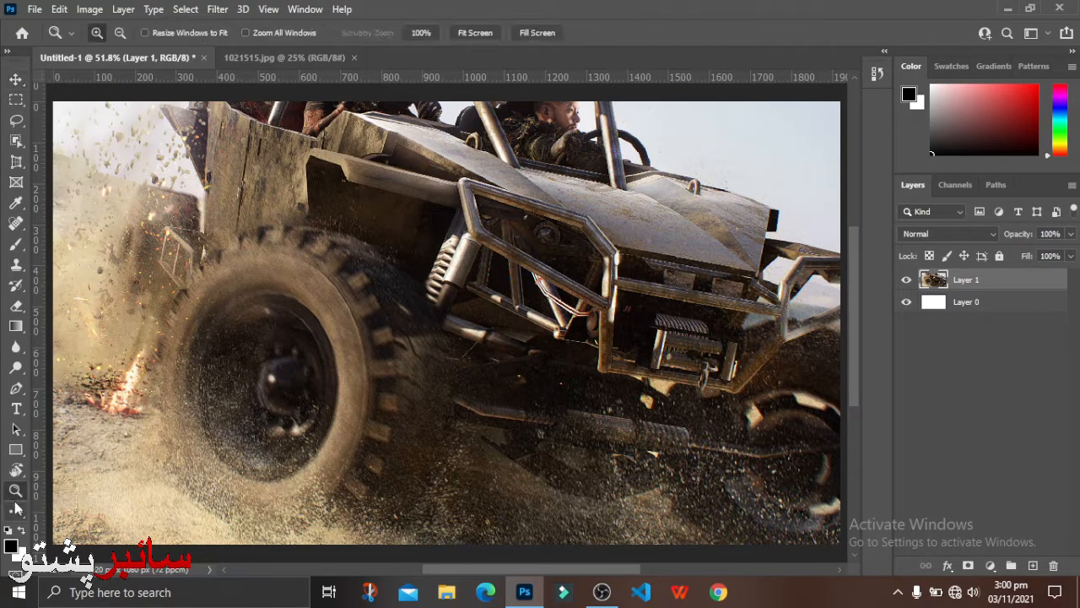
left_click(121, 33)
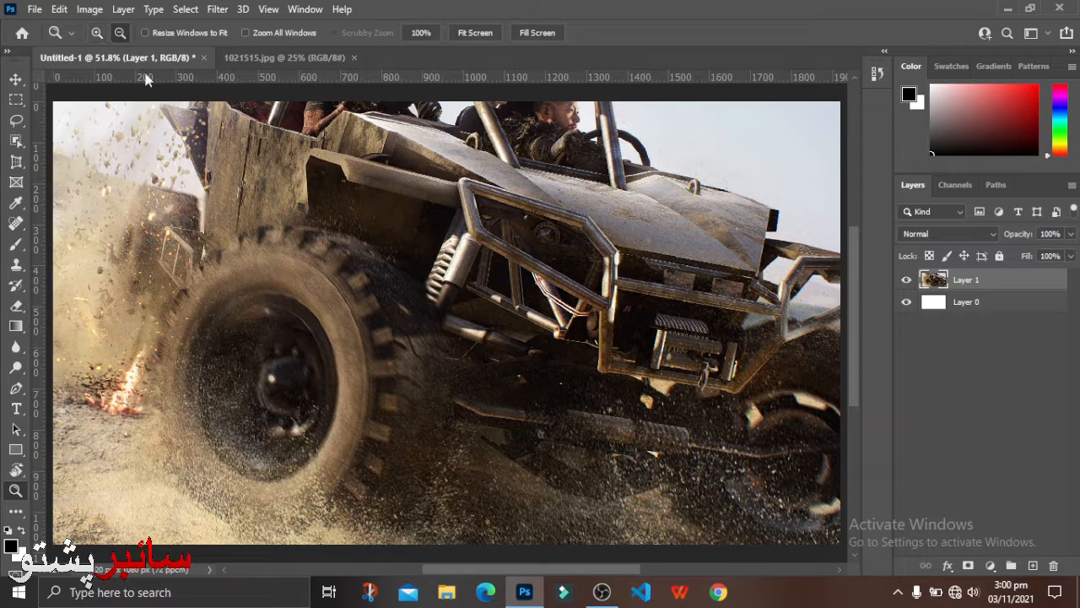
left_click(308, 237)
left_click(354, 261)
left_click(372, 267)
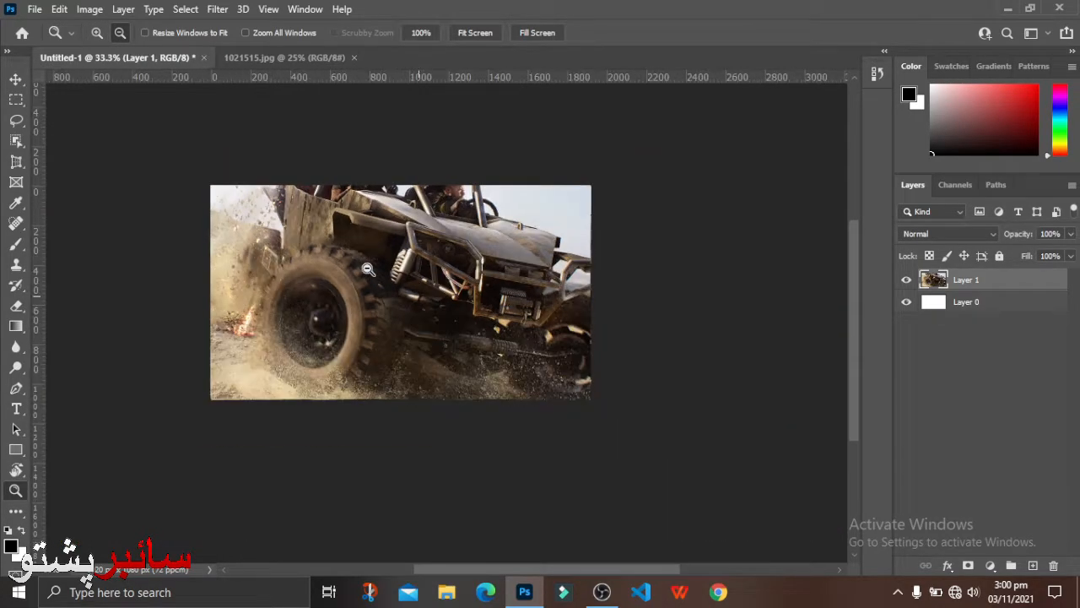
left_click(384, 272)
left_click(385, 273)
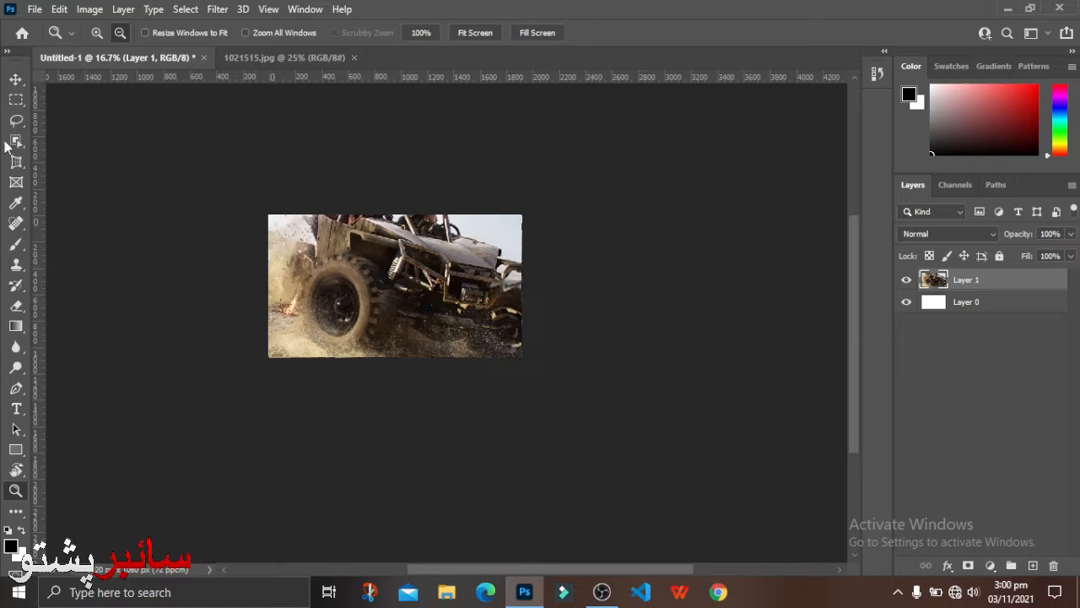
left_click(15, 81)
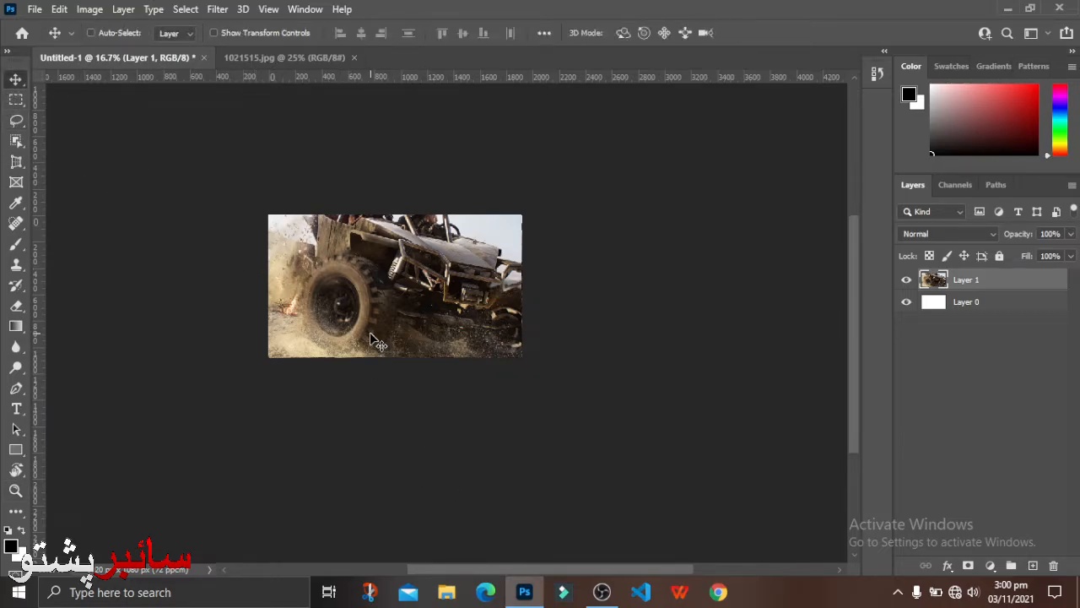
key("ctrl+t")
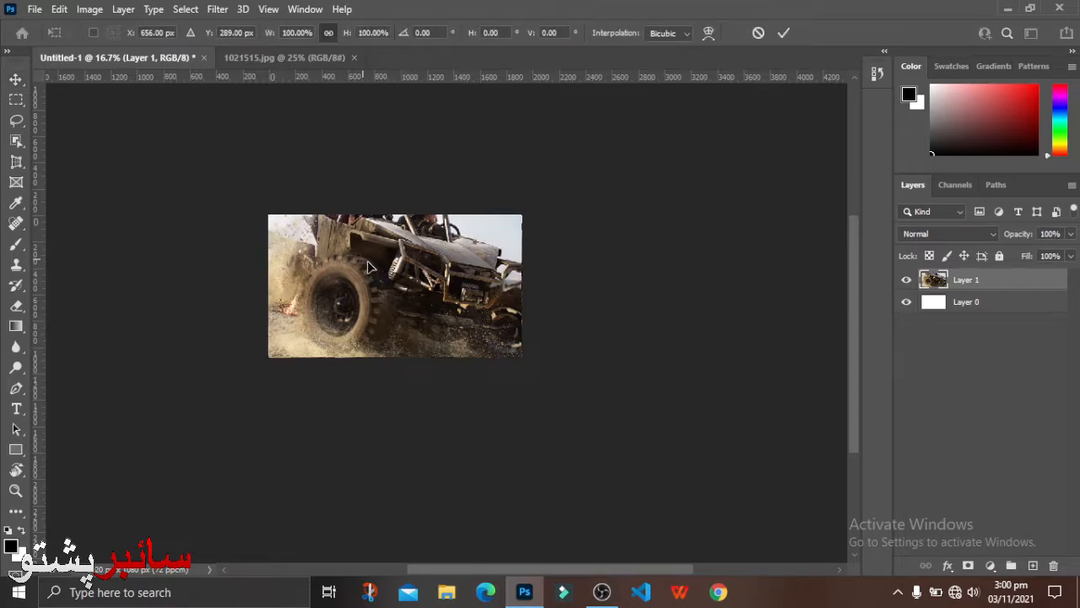
left_click_drag(367, 266, 500, 329)
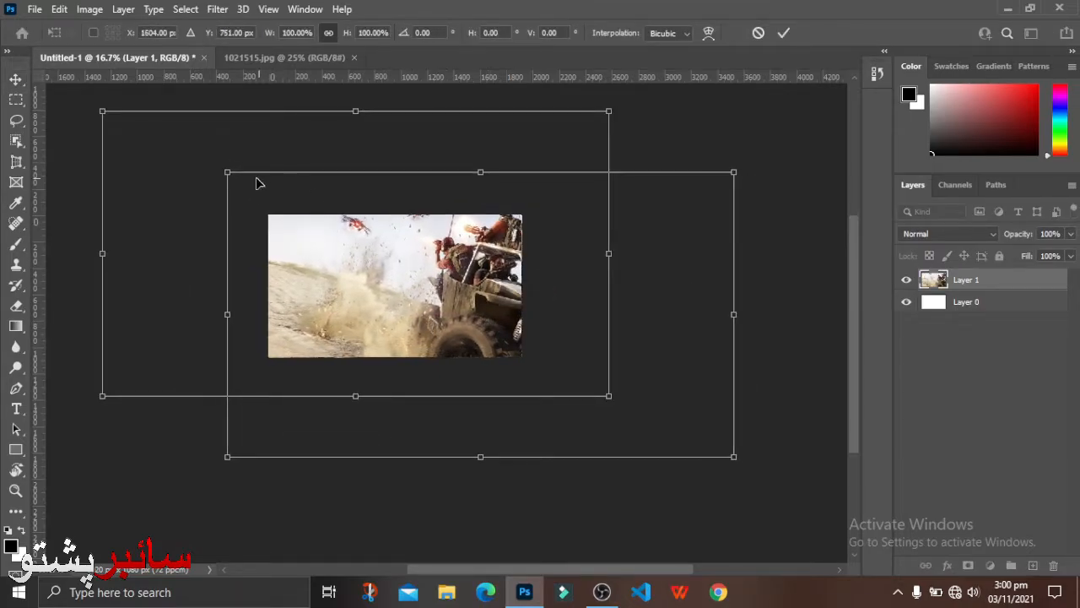
left_click_drag(227, 173, 591, 333)
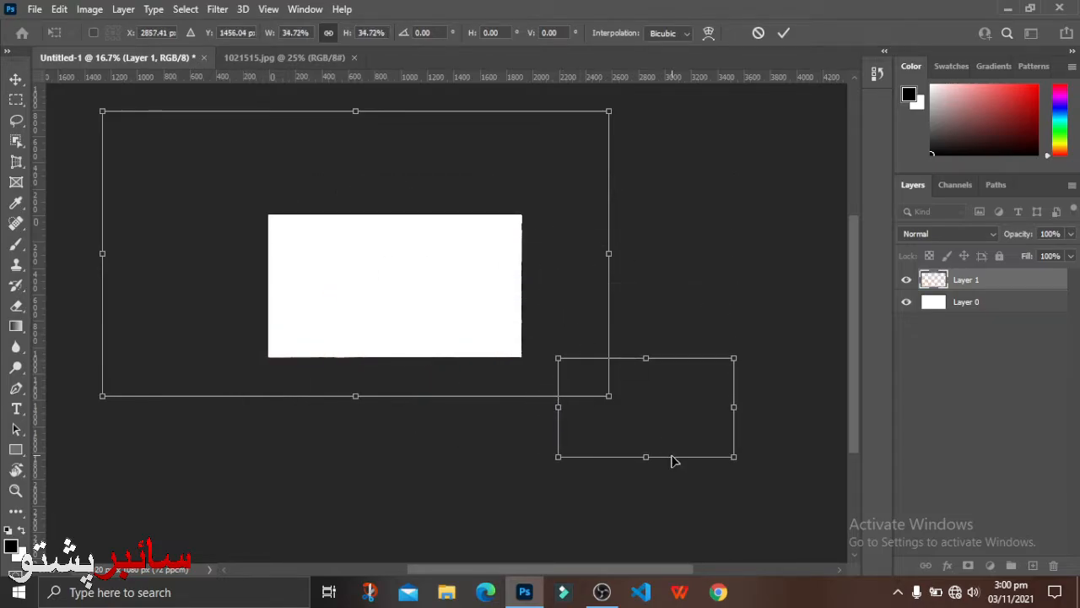
left_click_drag(674, 460, 723, 445)
left_click_drag(687, 410, 446, 297)
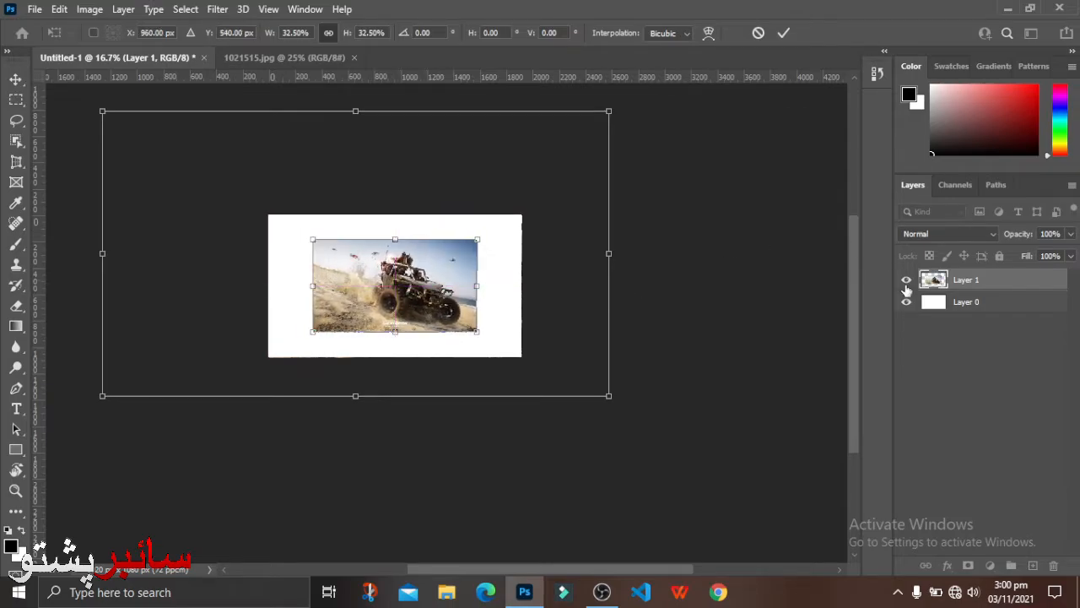
left_click(783, 32)
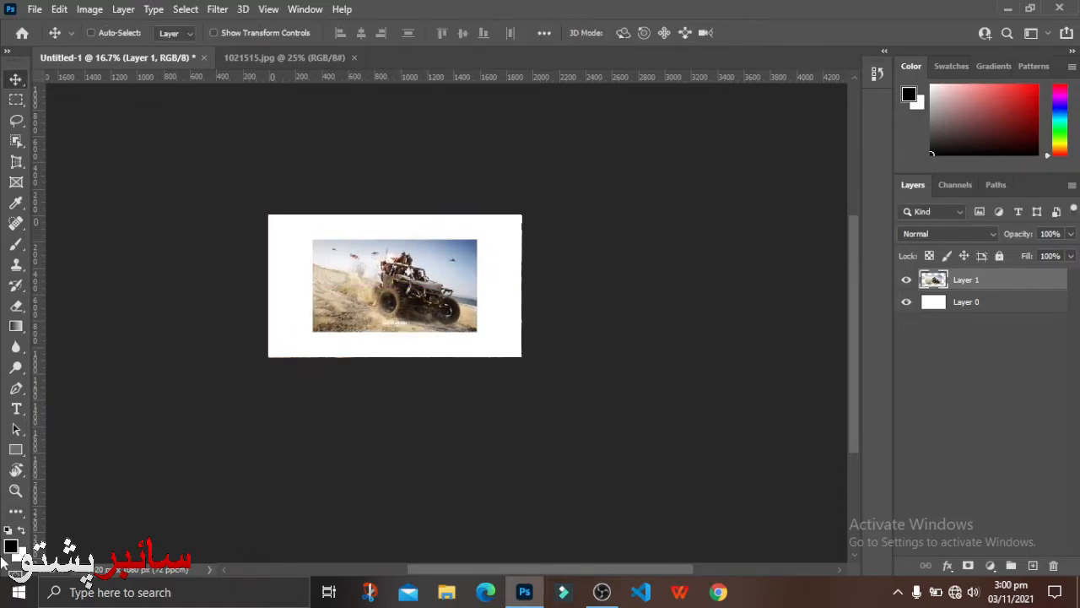
Set the foreground color to bright red and fill Layer 0 with it.
left_click(15, 491)
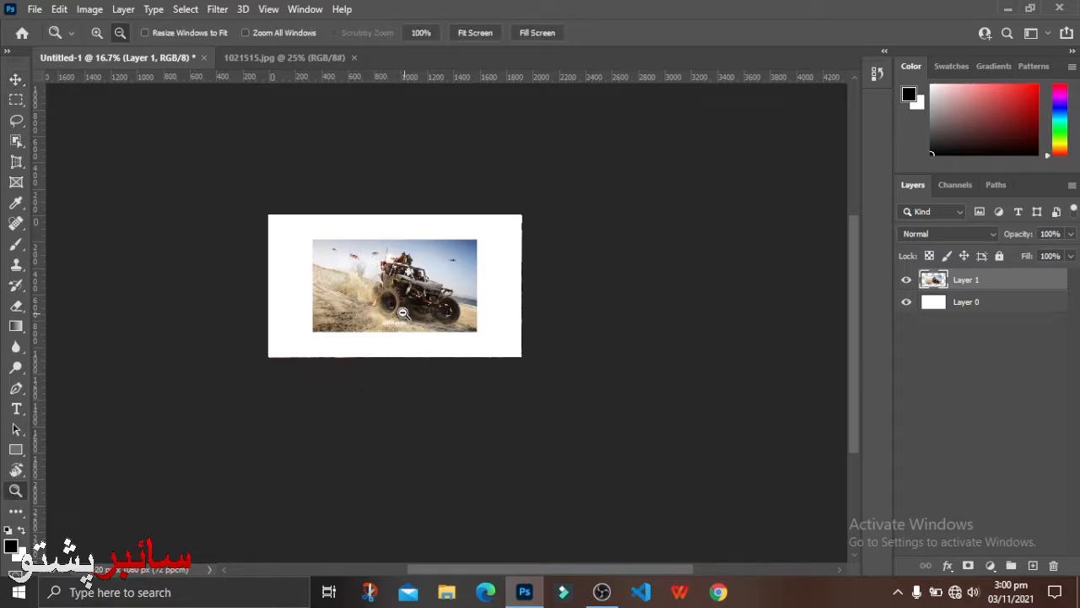
left_click(102, 34)
right_click(367, 262)
left_click(416, 277)
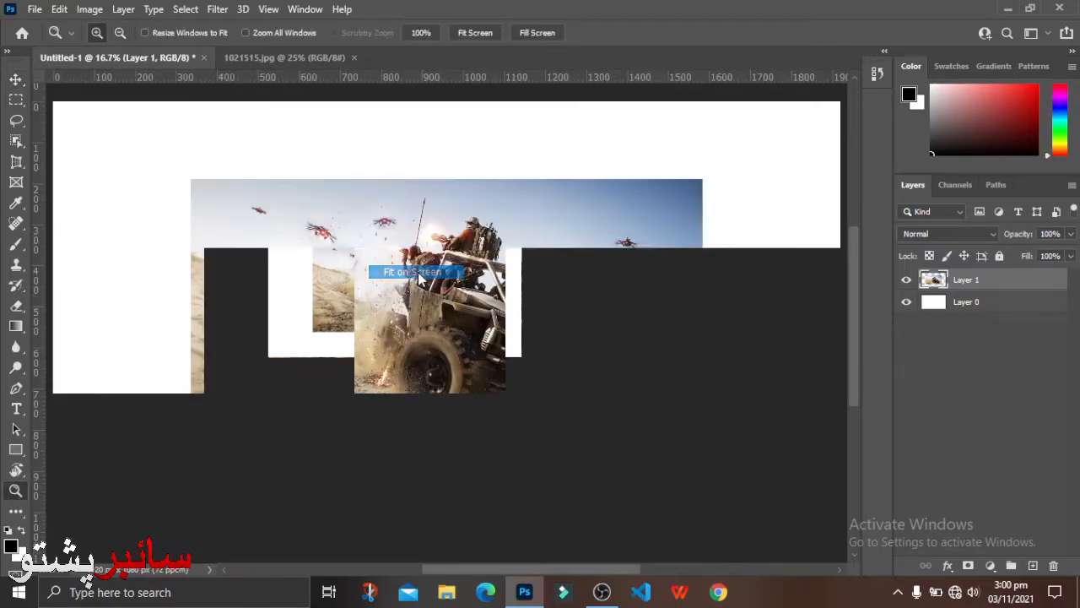
left_click(15, 80)
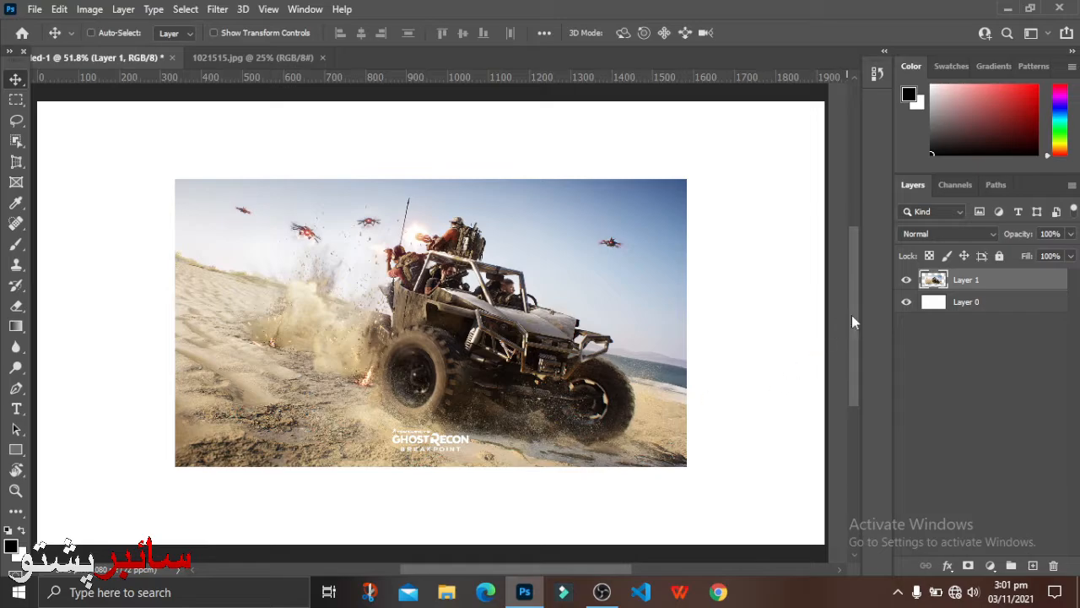
left_click(979, 304)
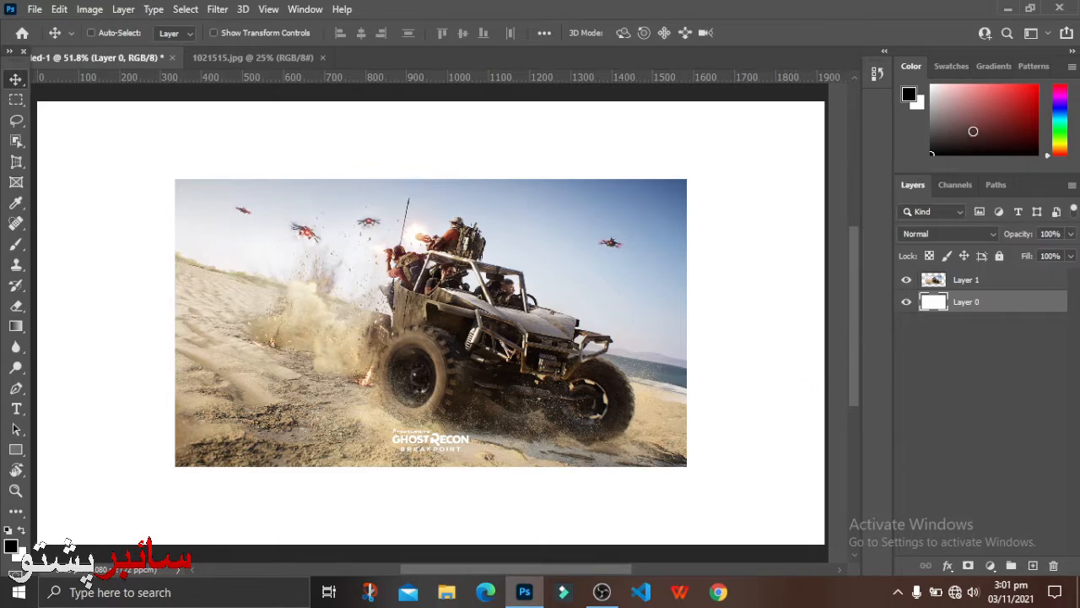
left_click_drag(973, 132, 1077, 34)
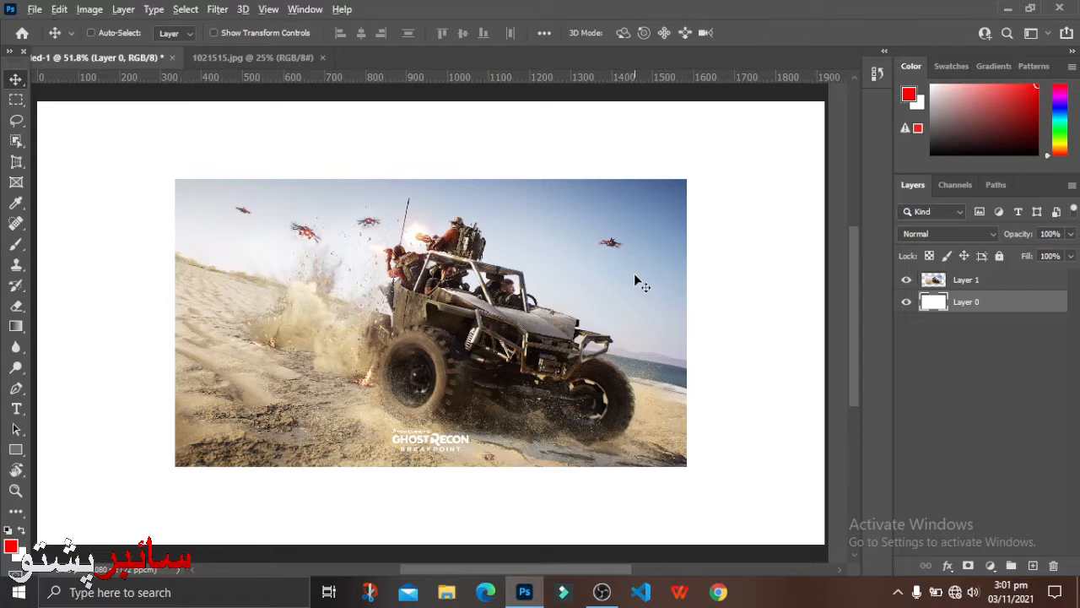
key("alt+BackSpace")
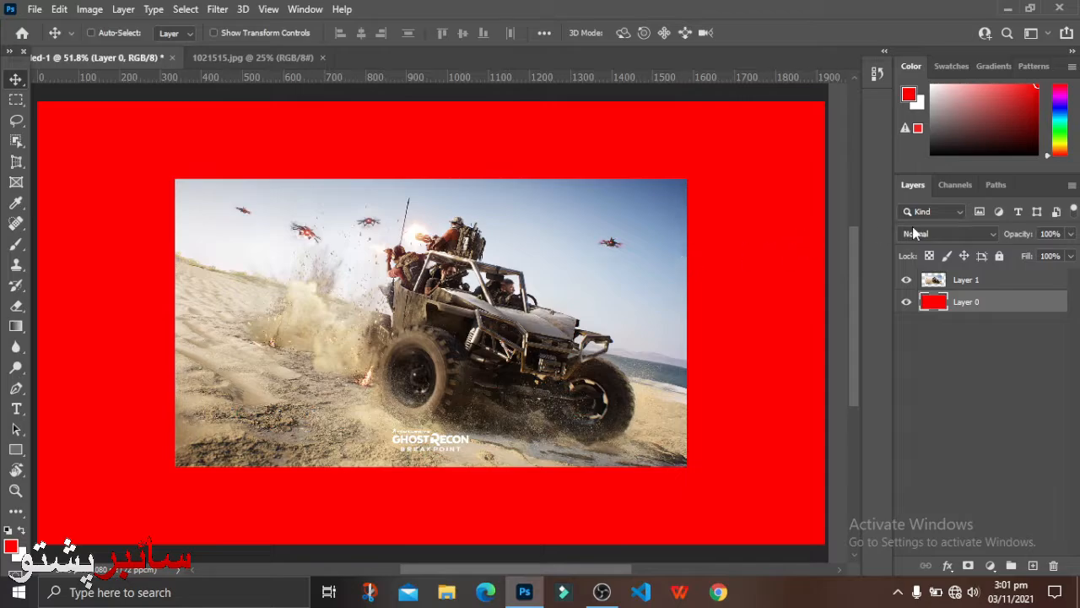
Enlarge the vehicle image on Layer 1 proportionally from its opposite corners until it covers the whole canvas.
left_click(987, 287)
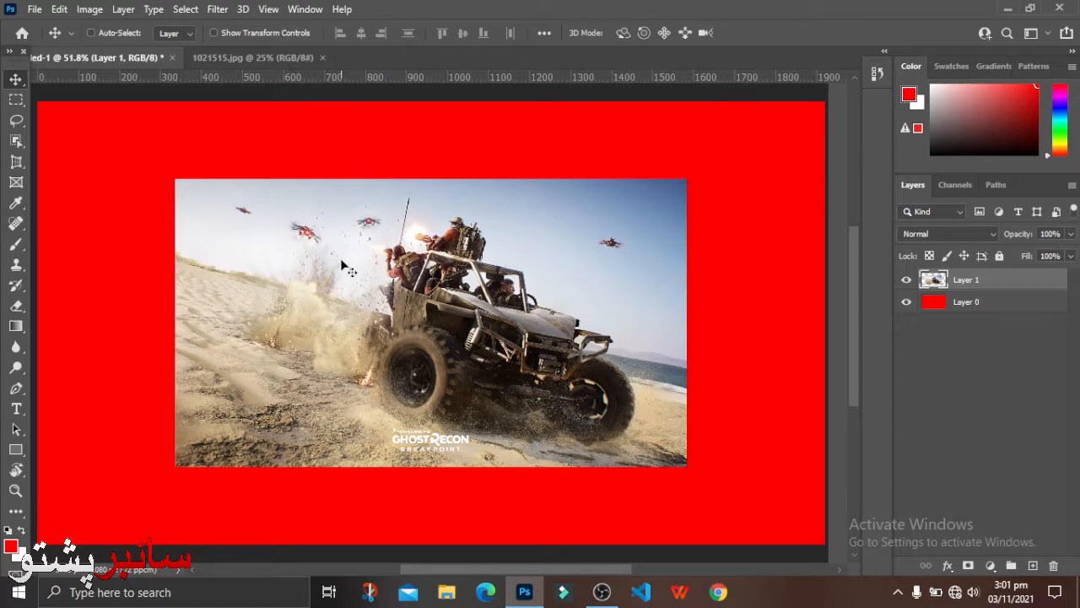
key("ctrl+t")
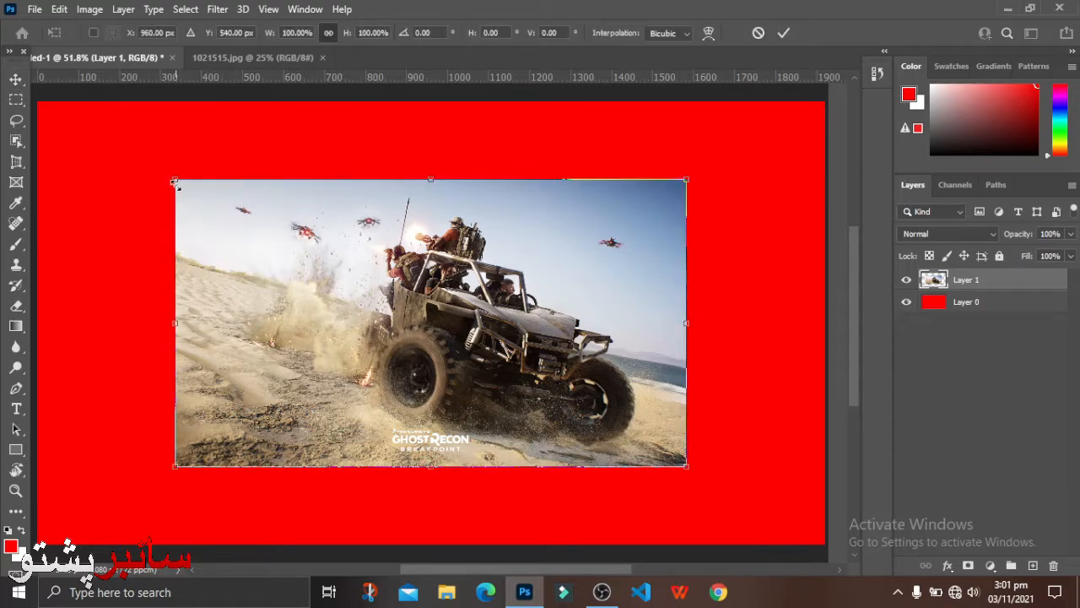
left_click_drag(175, 184, 39, 105)
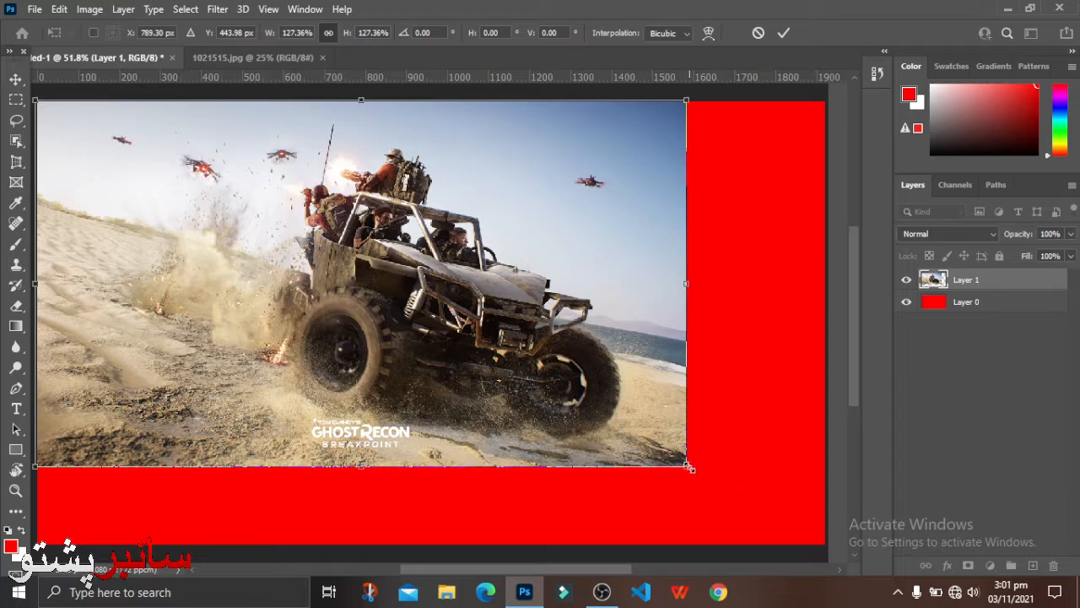
left_click_drag(688, 467, 821, 551)
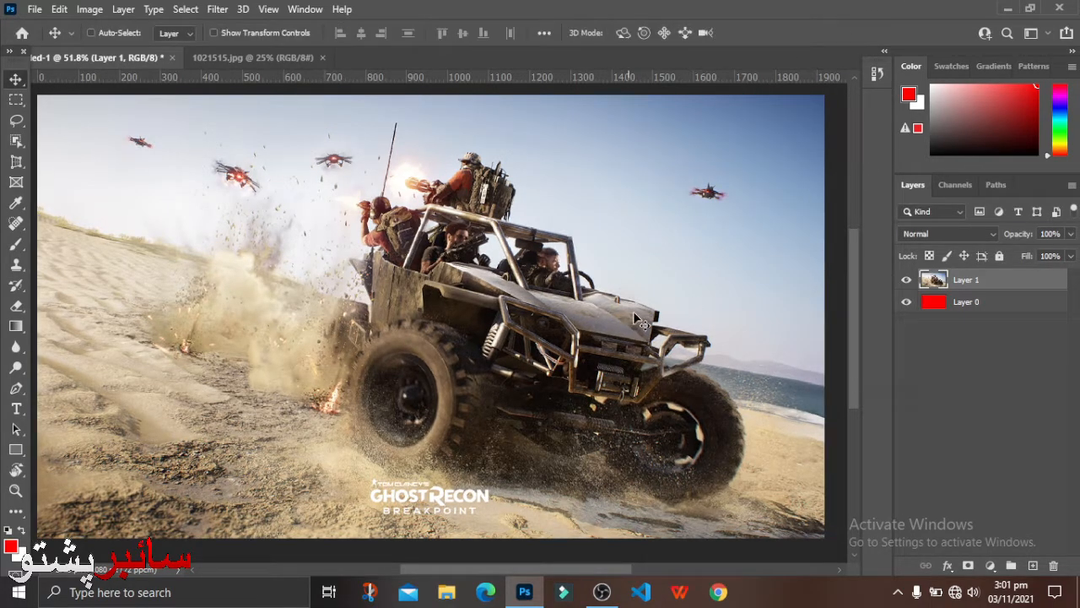
Try Layer 1 at opacities such as 74%, 0%, 9%, 18% and 39%, and return it to 100%.
left_click(1070, 234)
left_click_drag(1070, 256, 1050, 255)
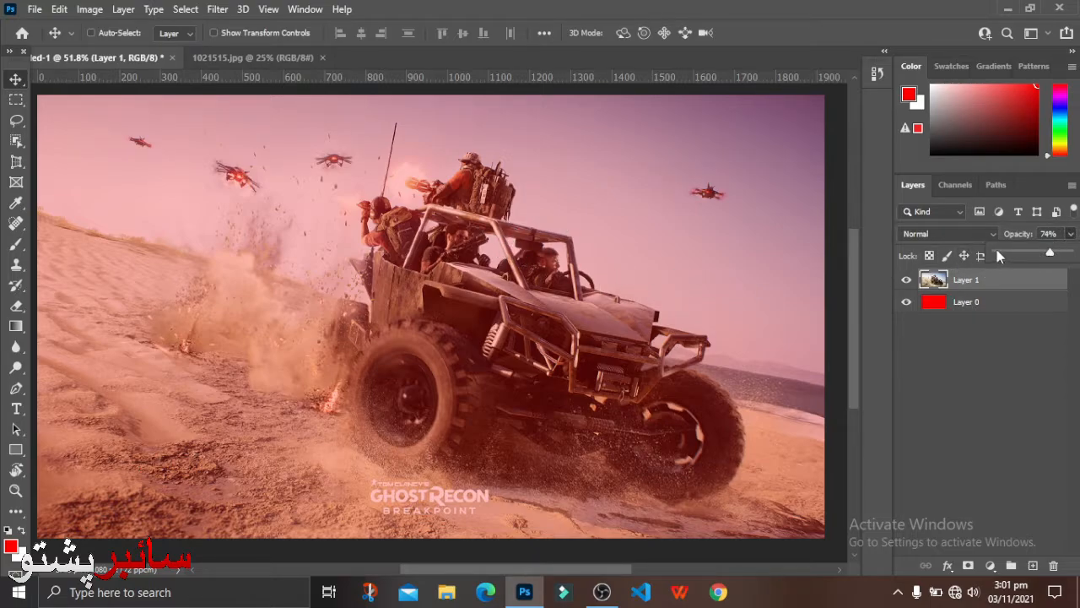
left_click_drag(998, 256, 981, 253)
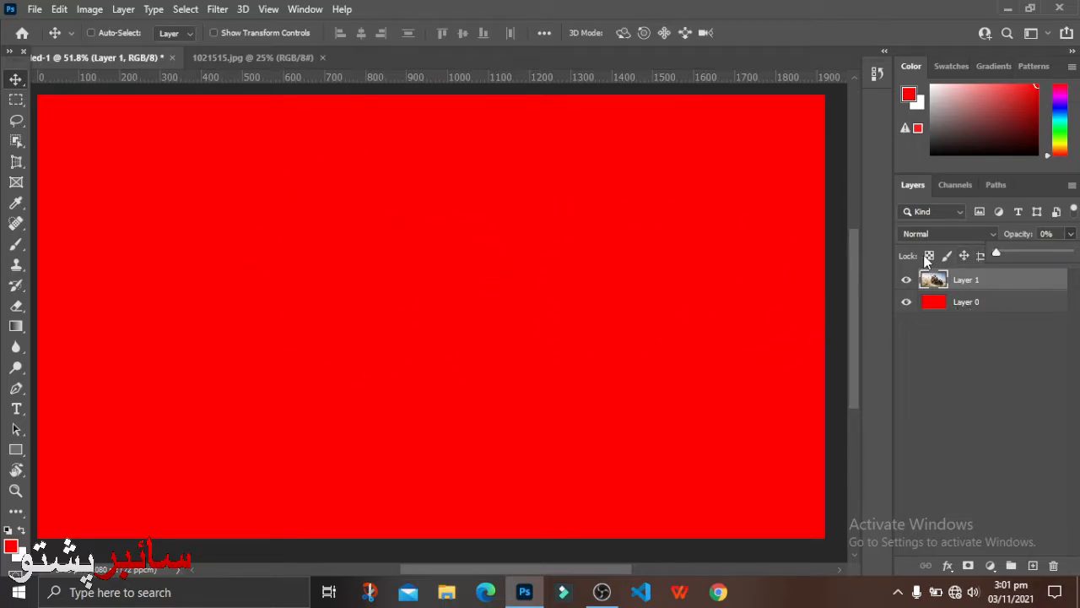
left_click_drag(996, 254, 1003, 254)
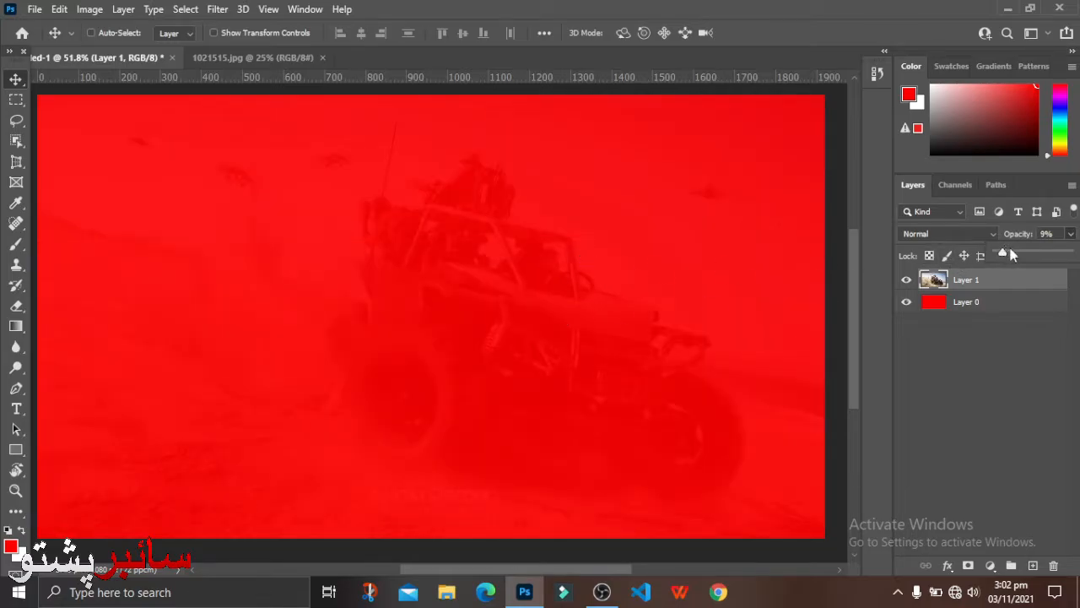
left_click_drag(1004, 251, 1010, 252)
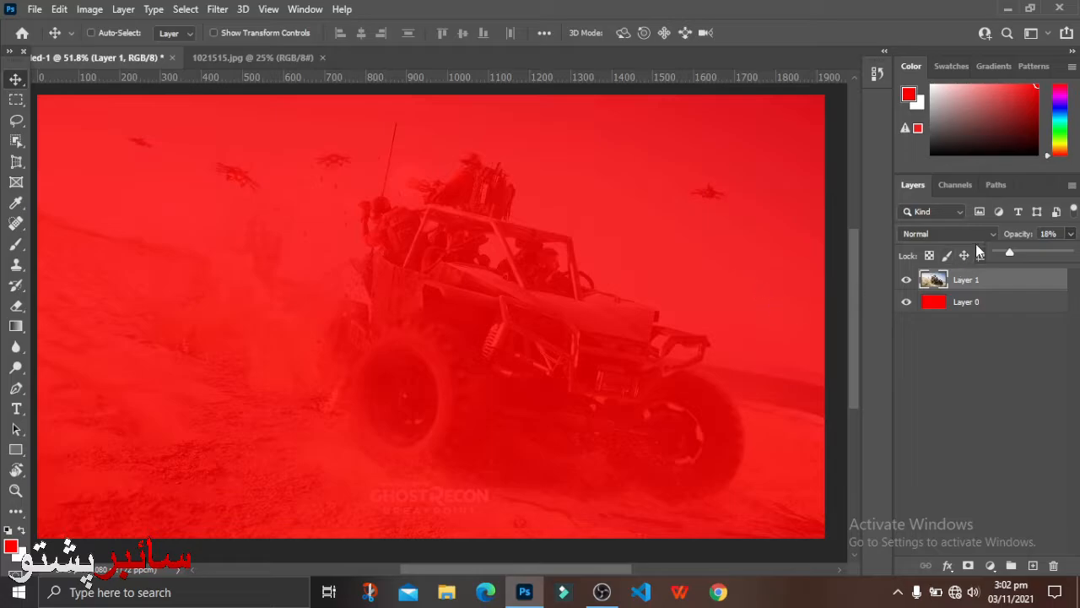
left_click(1025, 253)
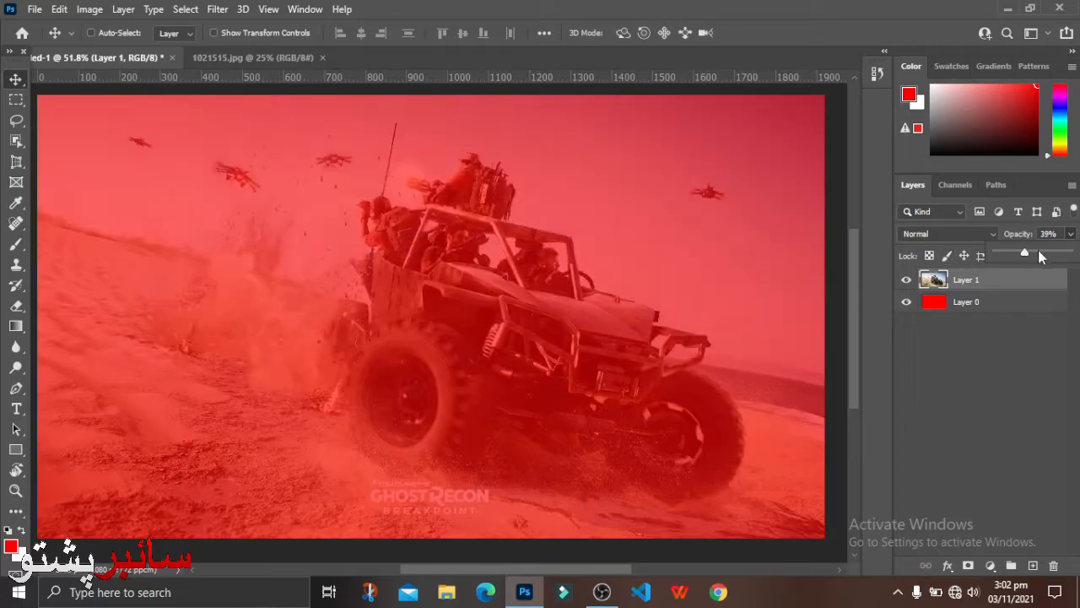
left_click(1039, 252)
left_click_drag(1040, 252, 1072, 253)
left_click(1037, 292)
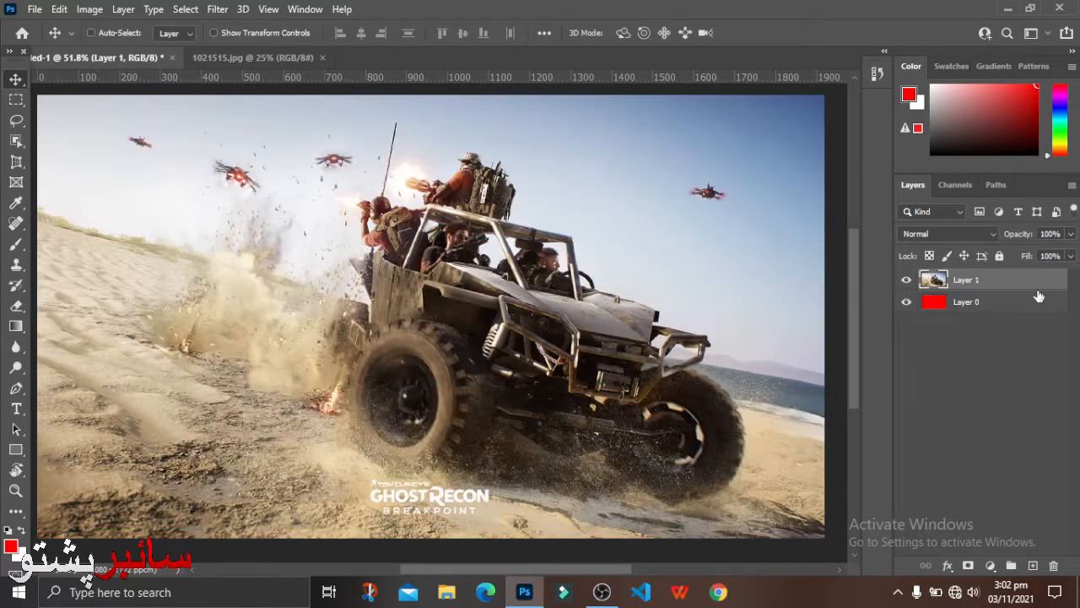
Try adjusting the fill amount of Layer 1 and return it to 100%.
left_click(1070, 255)
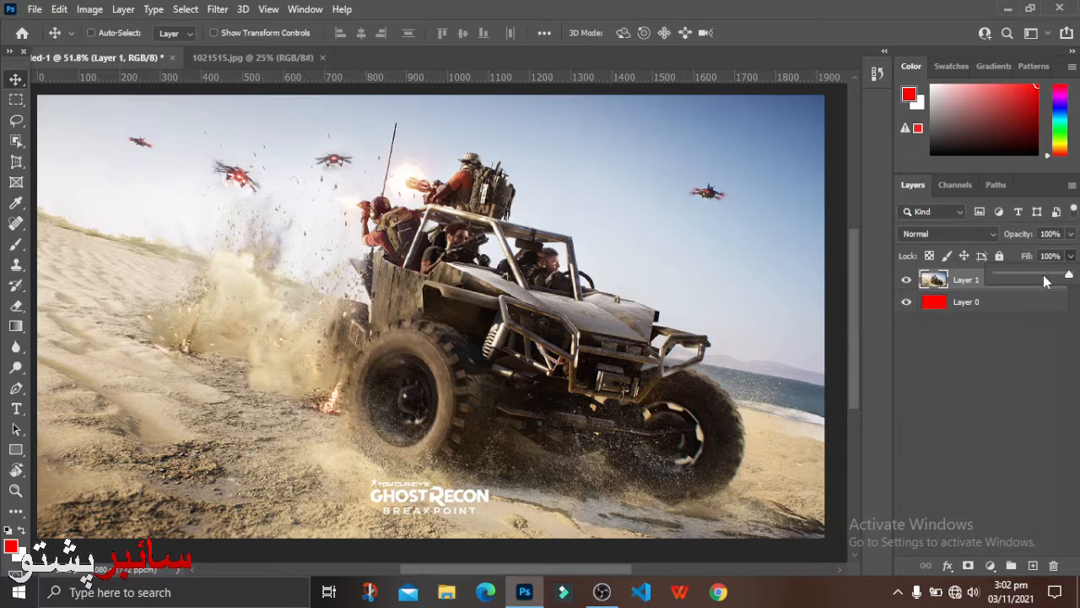
left_click_drag(1045, 279, 1072, 279)
left_click(954, 285)
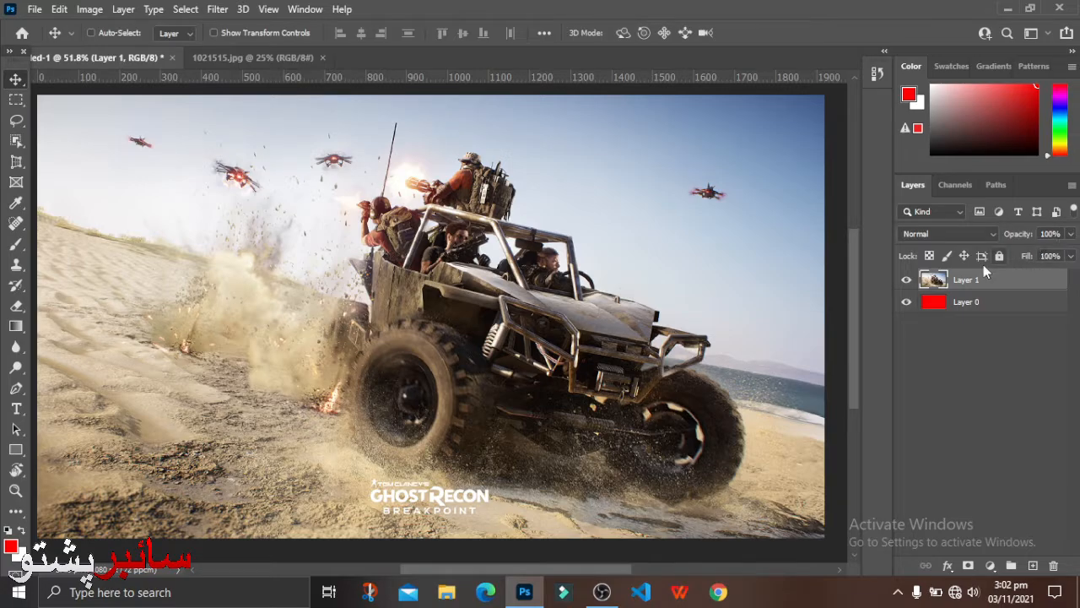
Lock the transparent pixels of Layer 1 and scale its image to about 70%, placing it near the center of the canvas.
left_click(928, 255)
mouse_move(475, 365)
left_mouse_down()
mouse_move(571, 371)
mouse_move(531, 354)
mouse_move(439, 344)
mouse_move(510, 348)
mouse_move(469, 355)
left_mouse_up()
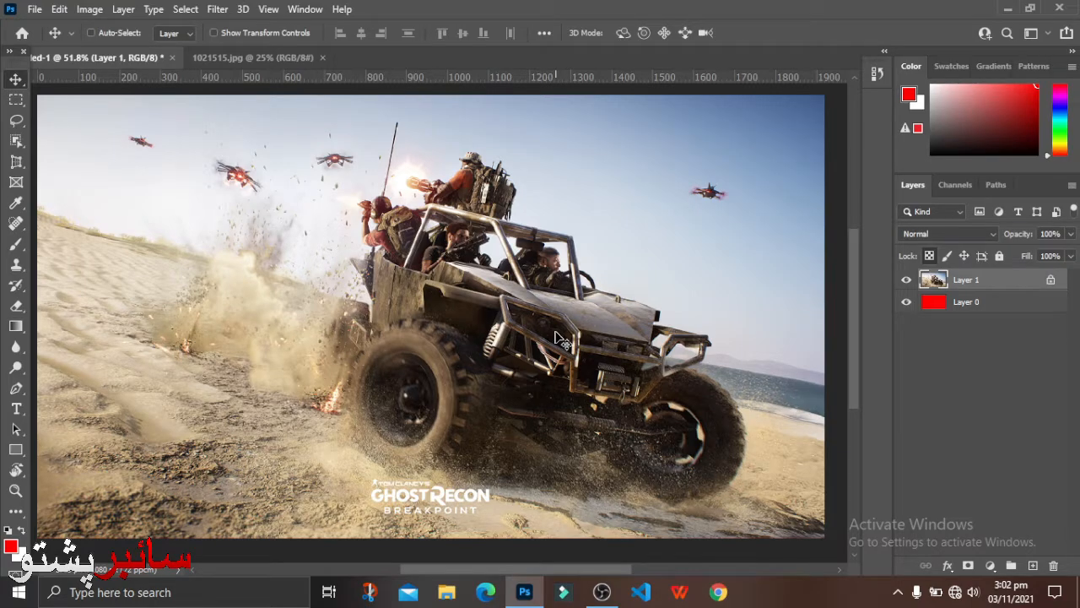
key("ctrl+t")
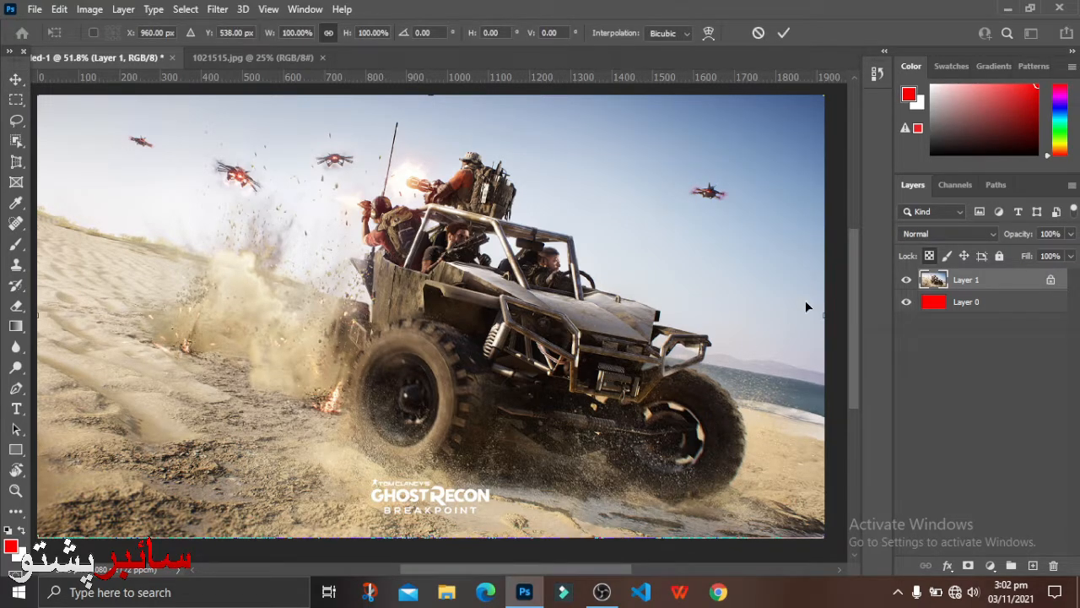
left_click_drag(824, 94, 634, 204)
left_click_drag(492, 279, 552, 232)
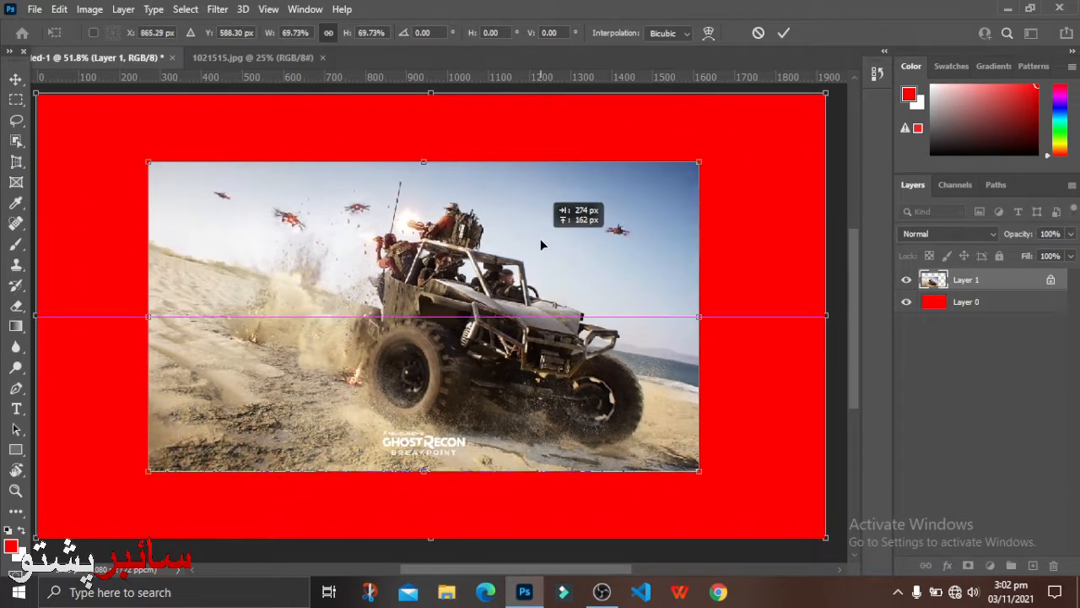
left_click(784, 33)
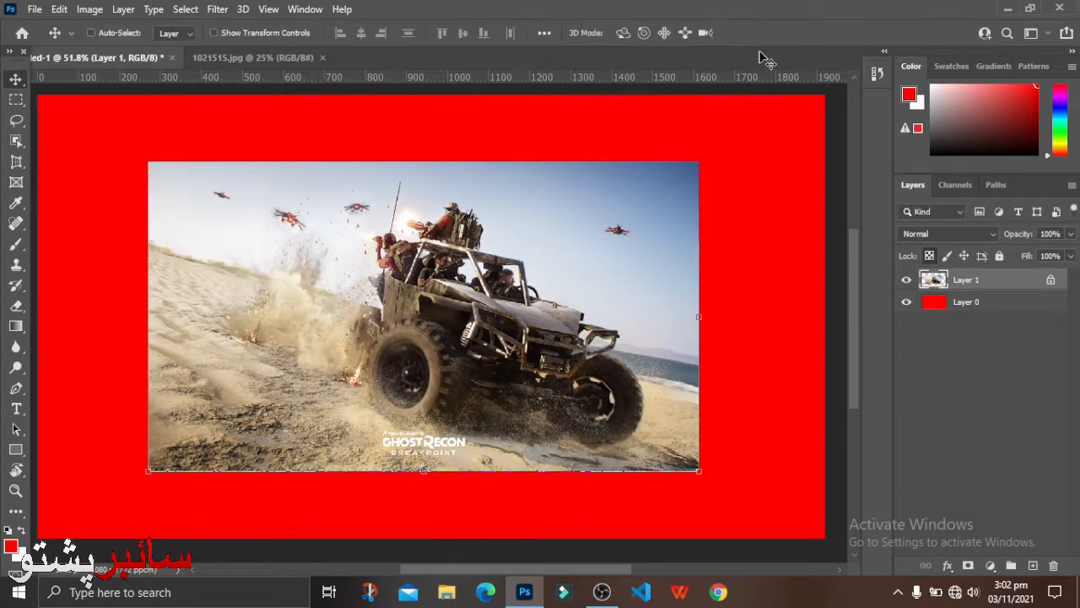
Paint bright blue brush strokes across the vehicle image and beyond its edges to test the transparency lock, and undo them.
left_click(16, 244)
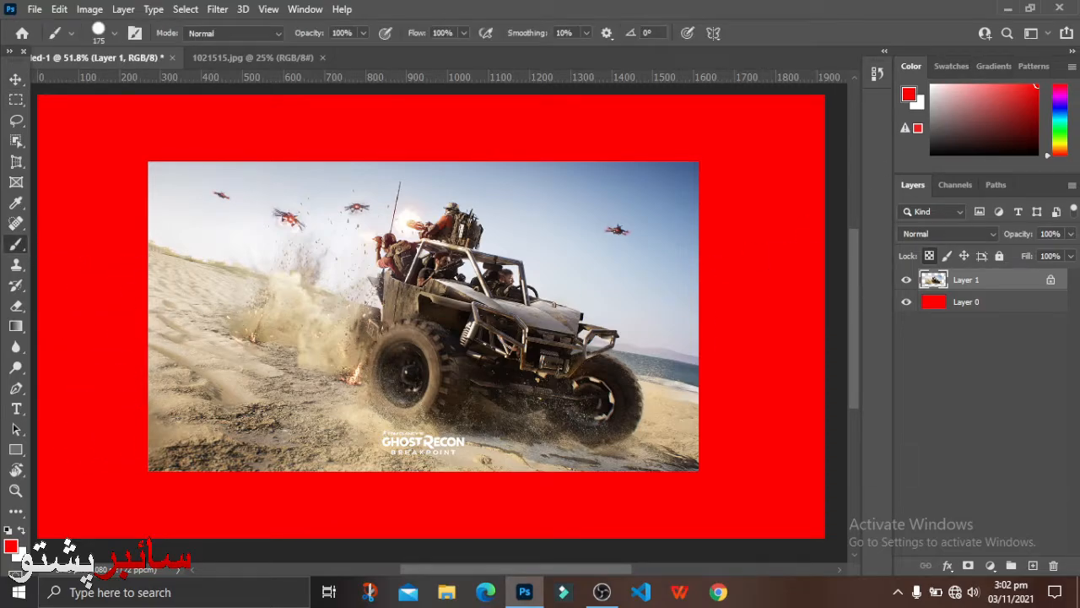
left_click(1060, 106)
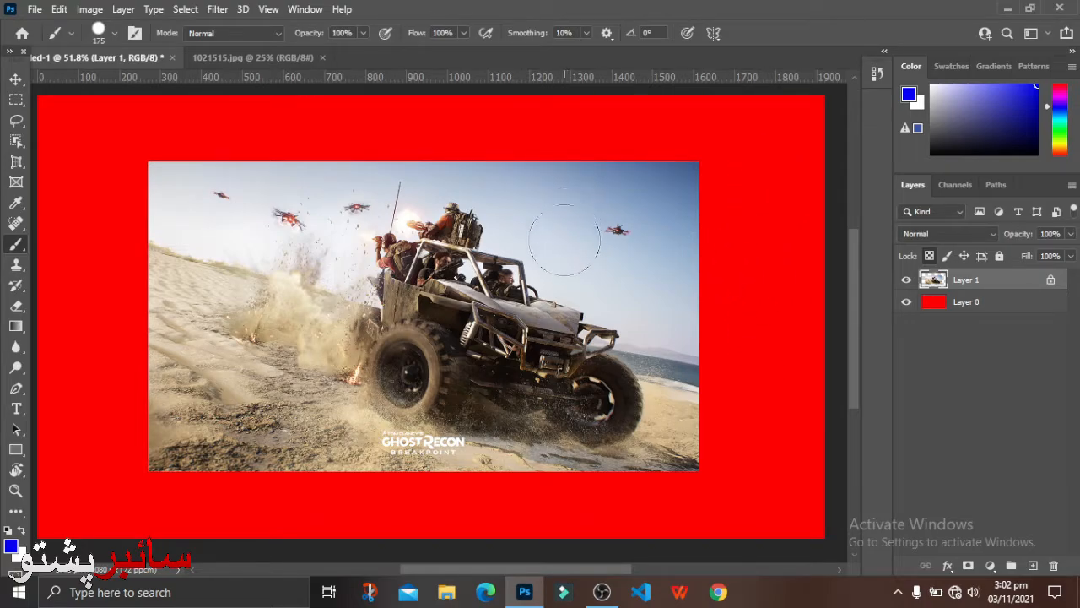
mouse_move(569, 226)
left_mouse_down()
mouse_move(578, 249)
mouse_move(529, 245)
mouse_move(588, 321)
mouse_move(572, 282)
mouse_move(577, 337)
mouse_move(603, 274)
mouse_move(634, 243)
mouse_move(784, 188)
left_mouse_up()
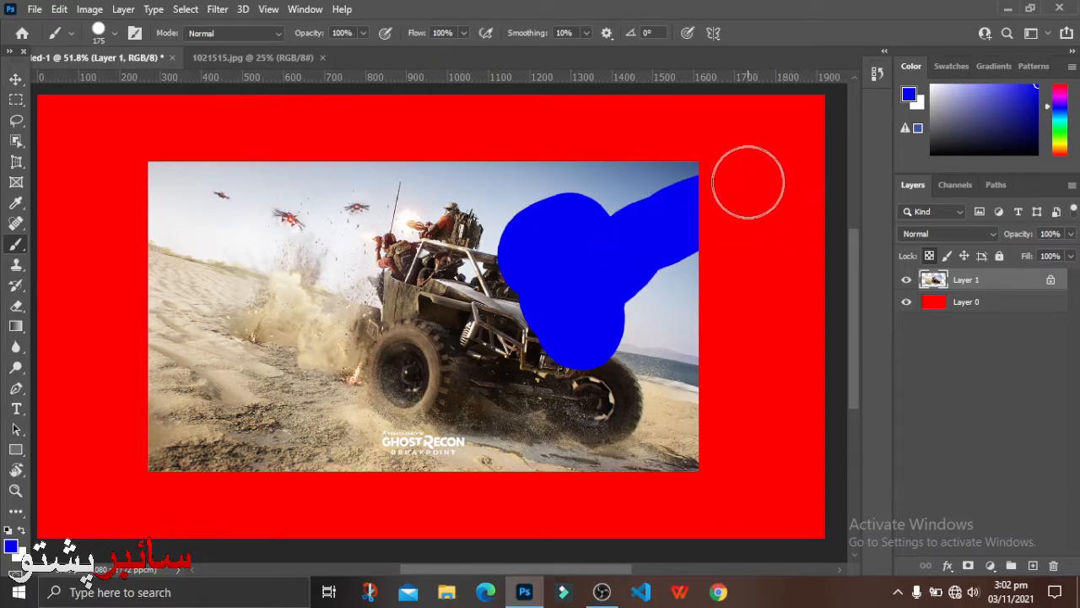
mouse_move(755, 168)
left_mouse_down()
mouse_move(388, 203)
mouse_move(323, 167)
mouse_move(473, 152)
mouse_move(660, 157)
mouse_move(695, 287)
mouse_move(684, 380)
mouse_move(699, 468)
left_mouse_up()
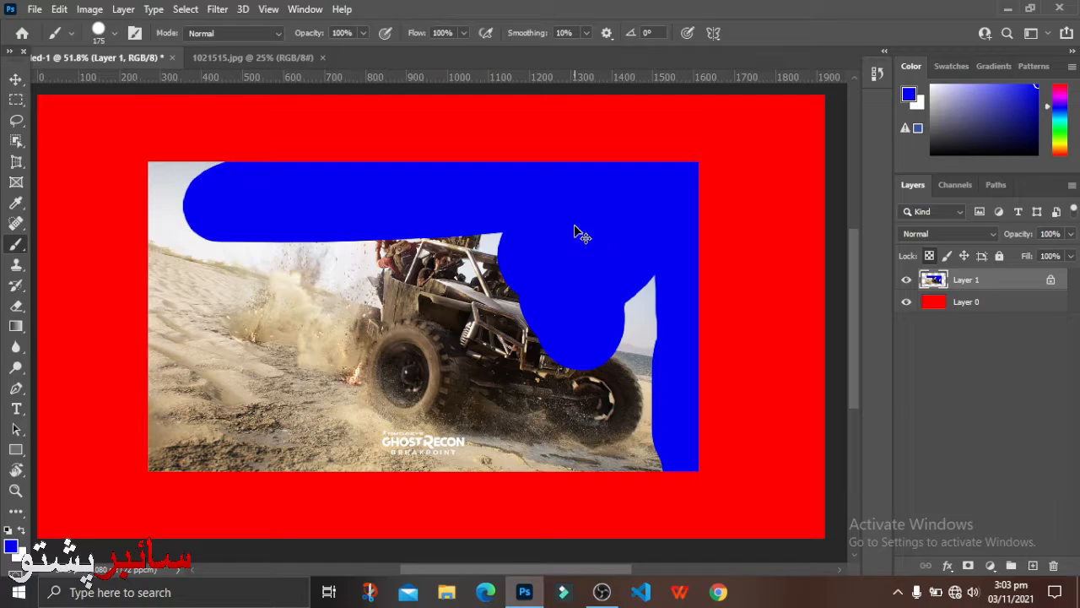
key("ctrl+z")
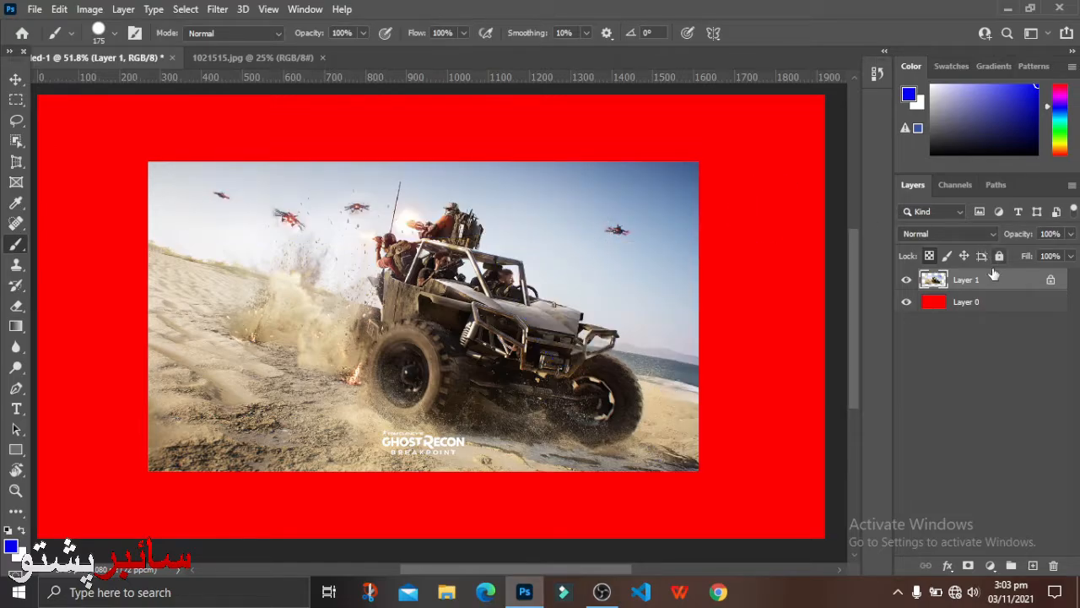
Lock the image pixels of Layer 1 and try to paint on it with the Brush tool.
left_click(947, 255)
left_click(585, 241)
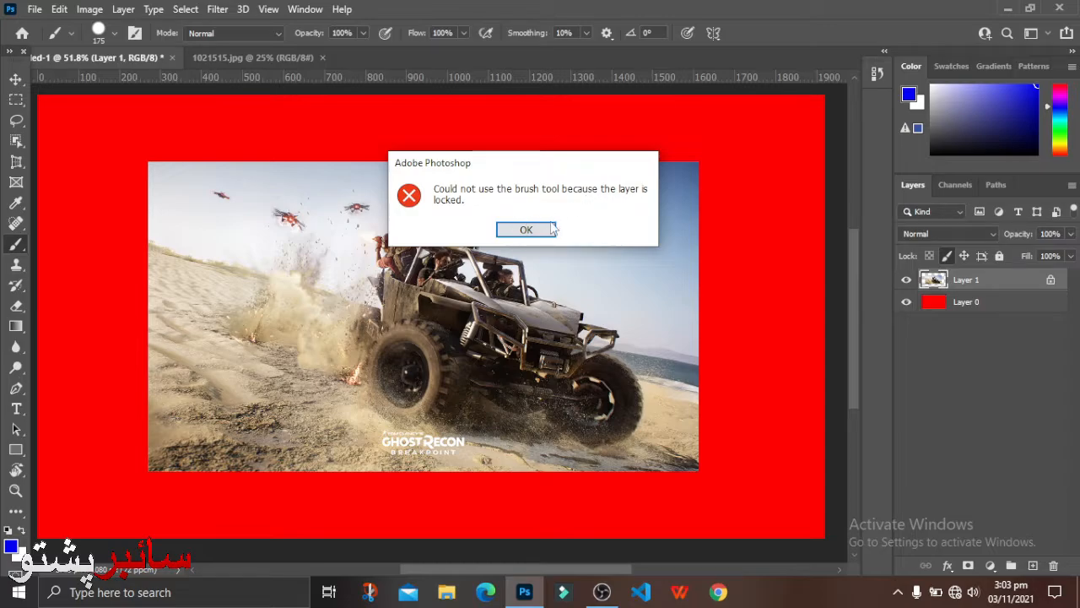
left_click(525, 230)
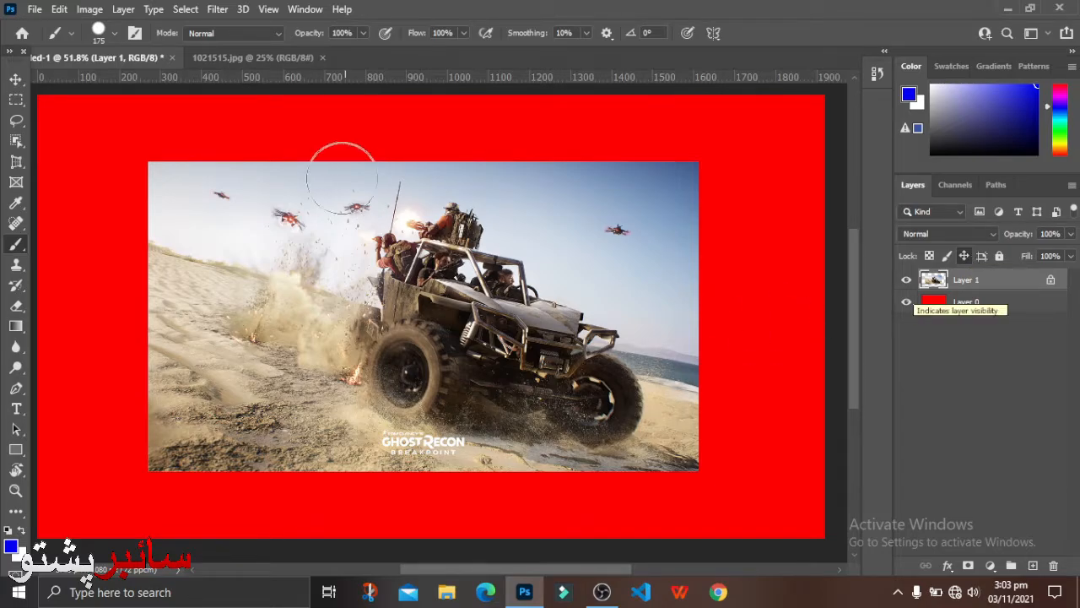
Try to move the vehicle image with the Move tool while the position of Layer 1 is locked.
left_click(18, 80)
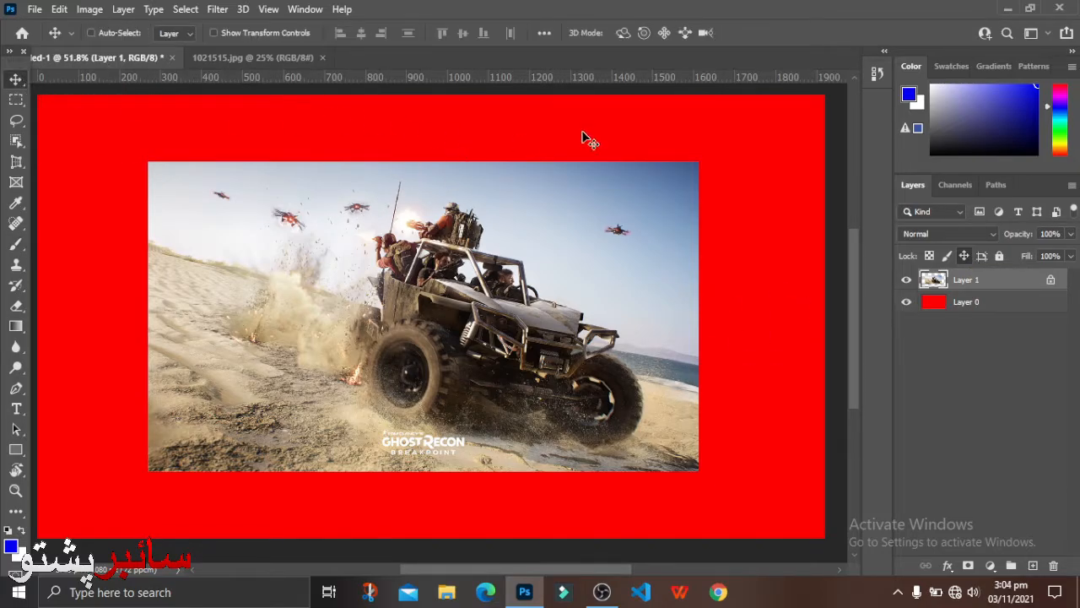
left_click_drag(621, 240, 602, 253)
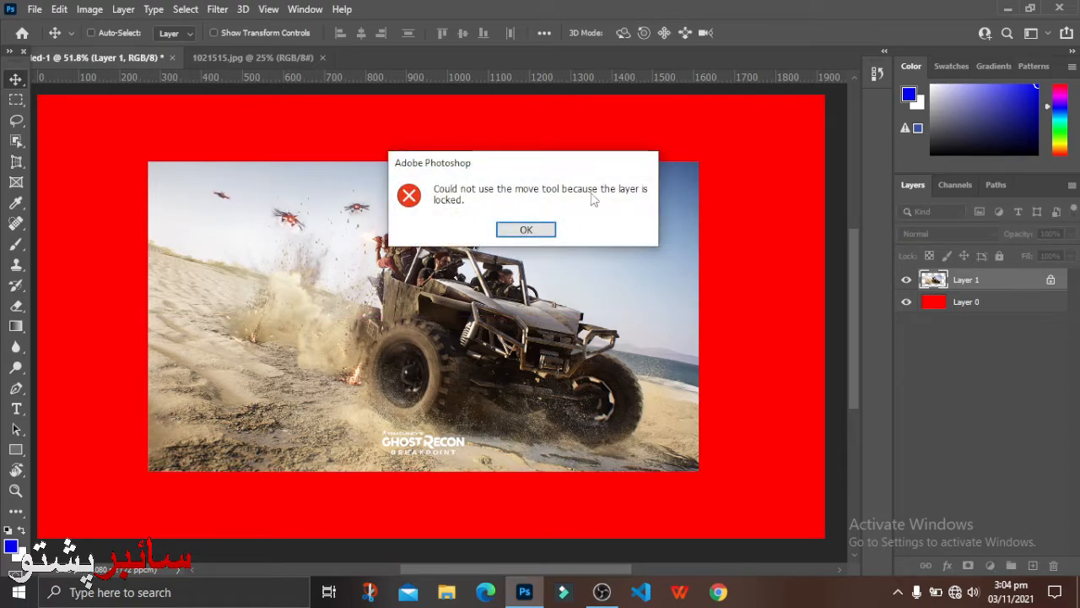
left_click(526, 229)
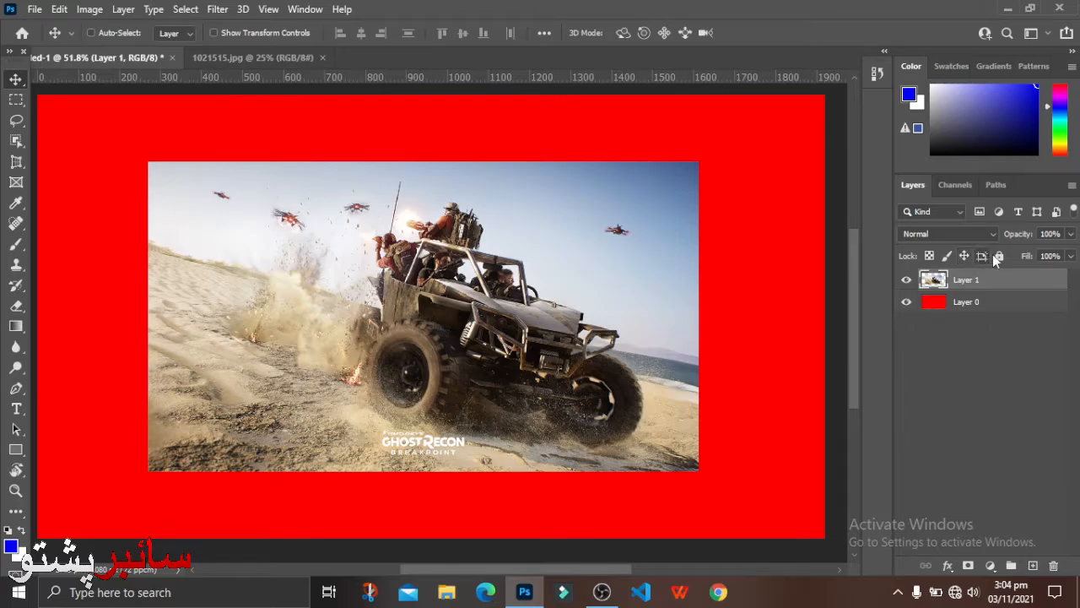
Lock Layer 1 completely and unlock it again, and preview blending modes such as Color while keeping Normal.
left_click(999, 259)
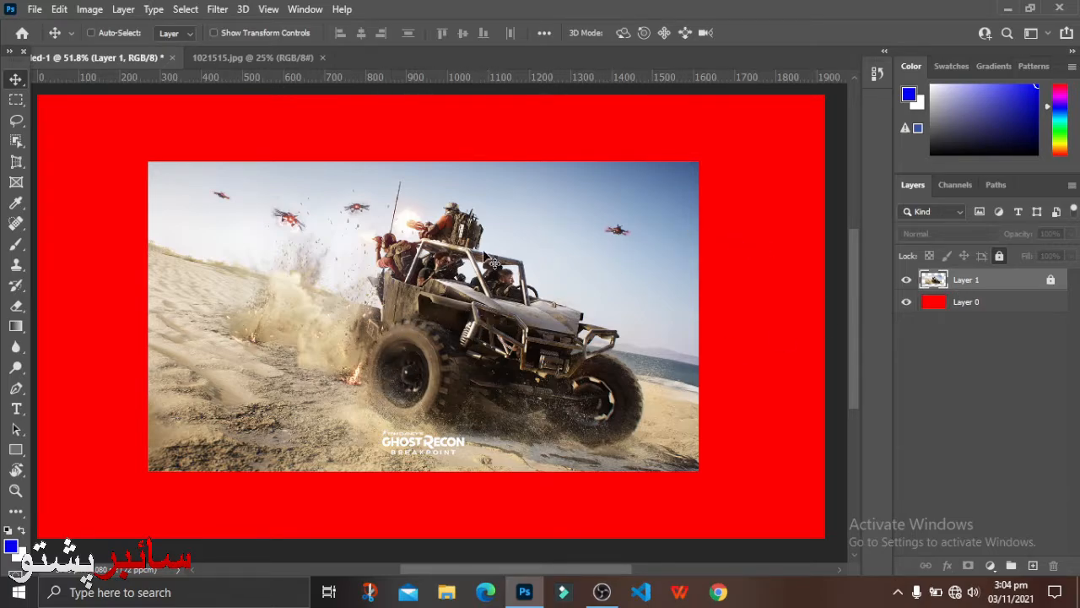
left_click(1004, 256)
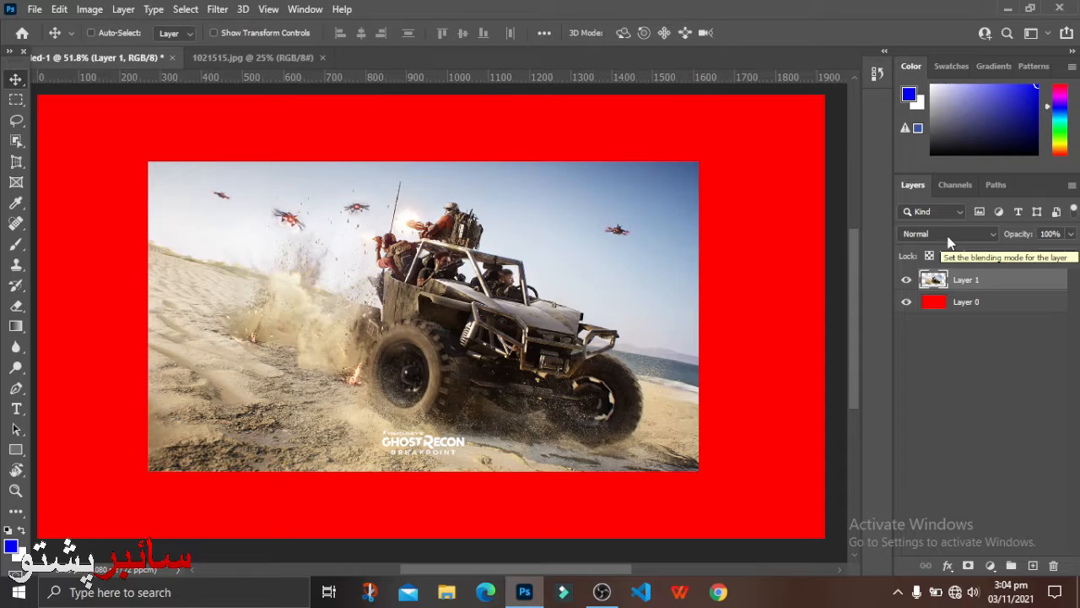
left_click(949, 237)
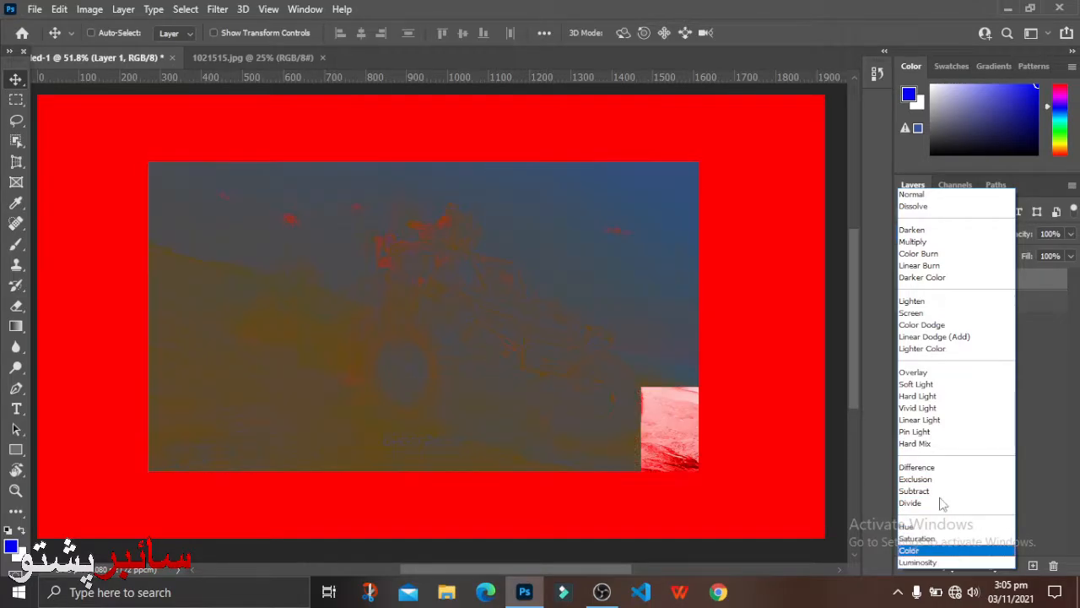
left_click(912, 195)
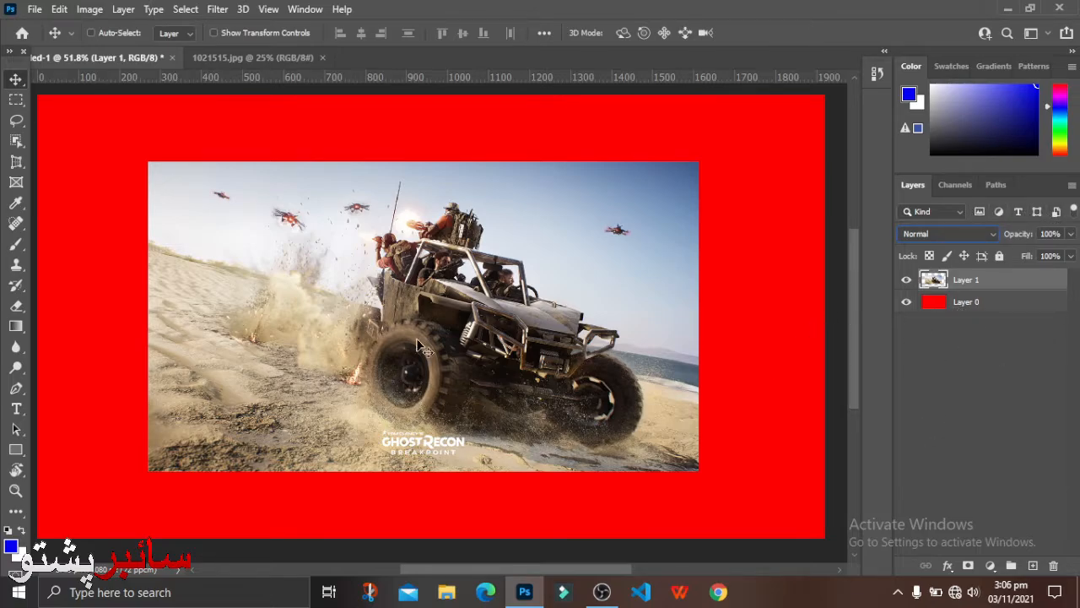
Add a "Lorem Ipsum" text layer in the SPACE font at 19.04 pt and place it above the vehicle image.
left_click(13, 408)
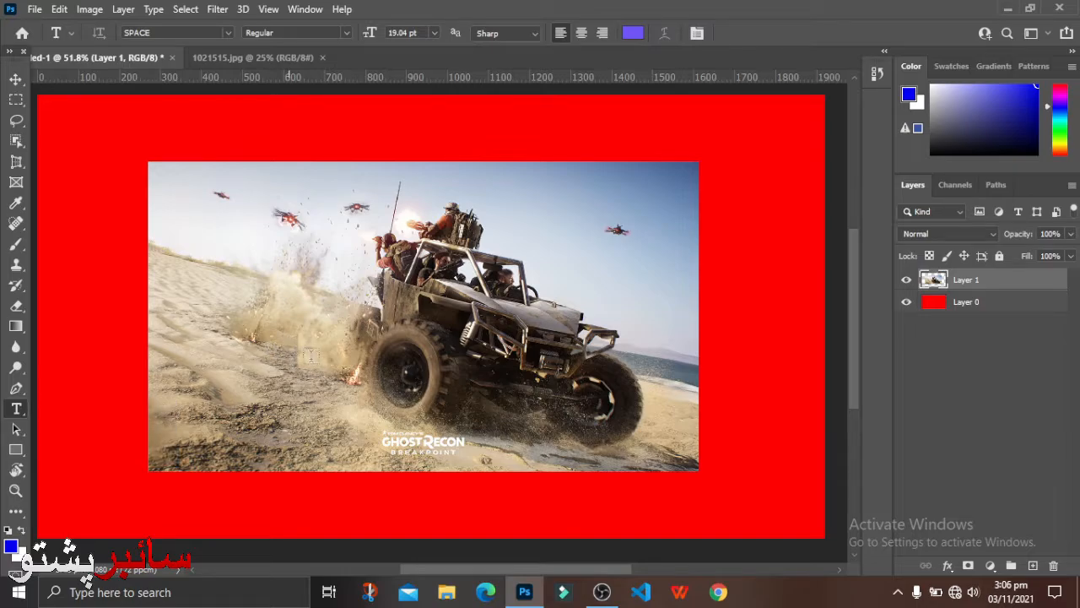
left_click(310, 355)
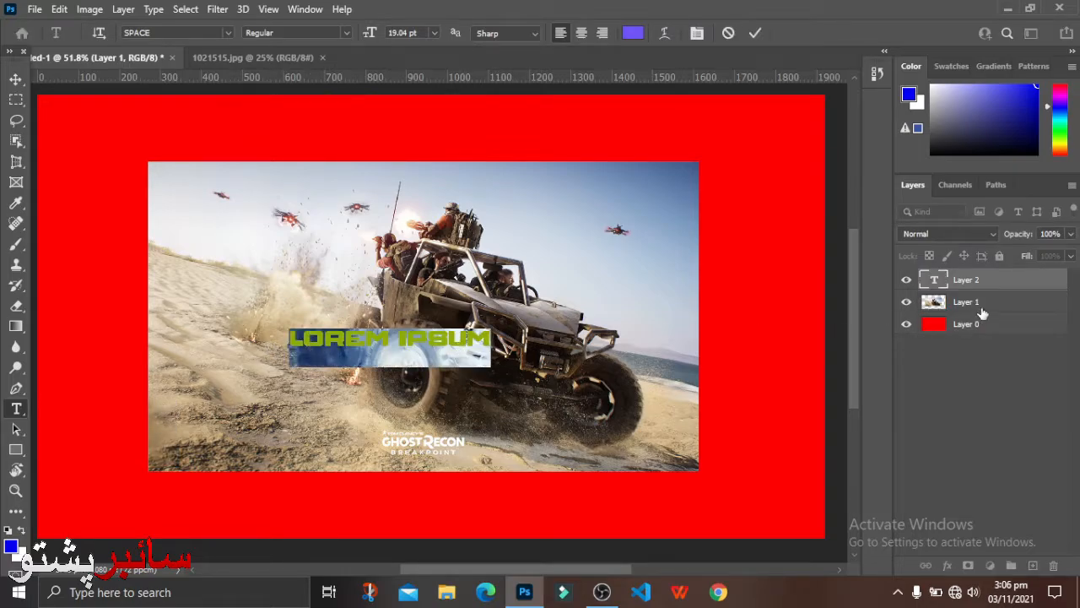
left_click(1012, 279)
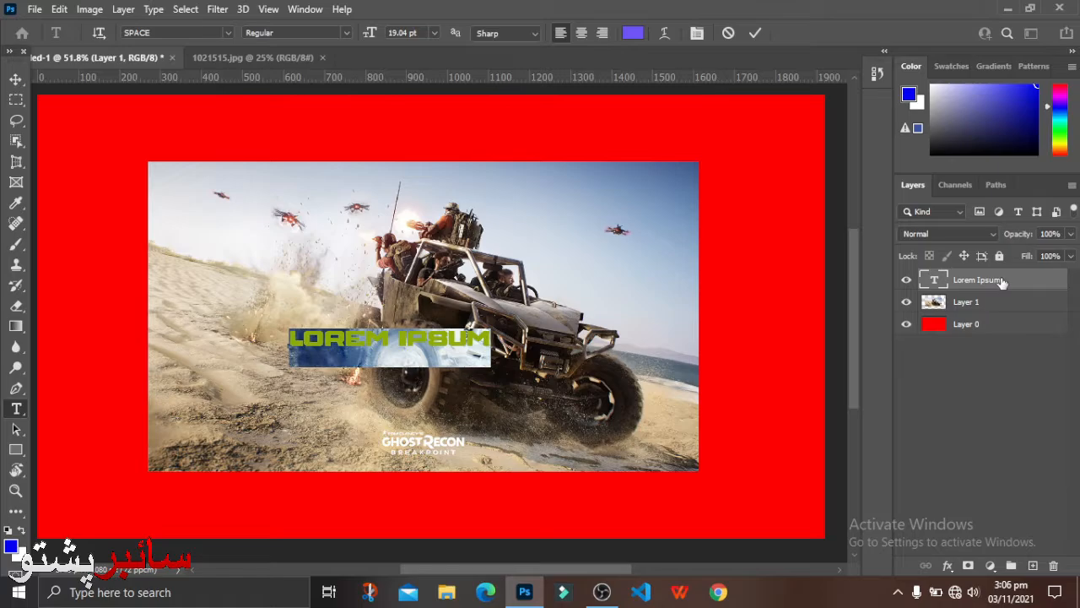
left_click(1009, 285)
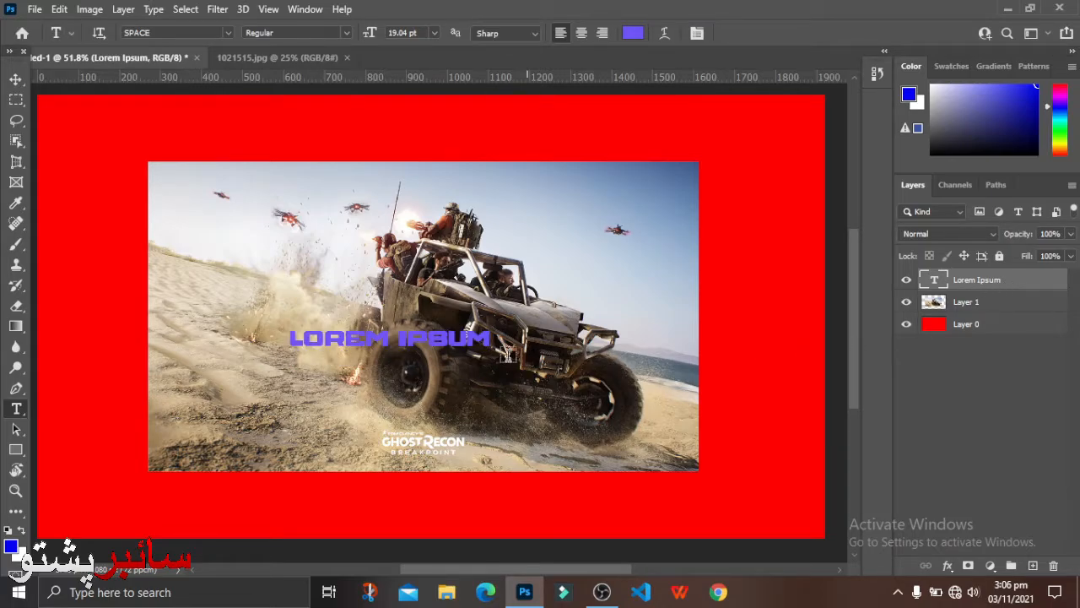
left_click(16, 78)
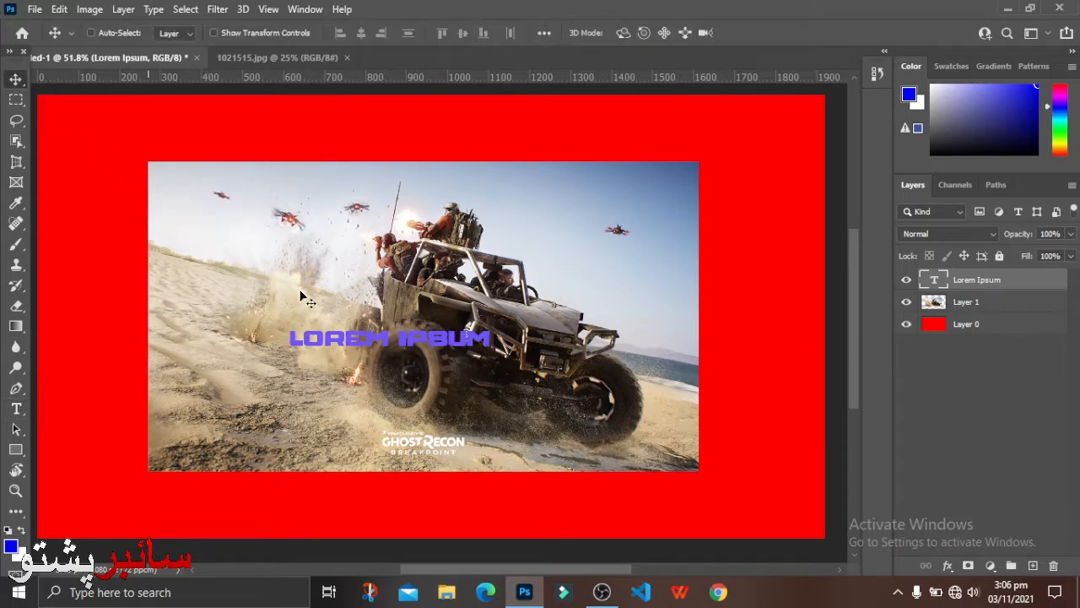
left_click_drag(381, 327, 439, 140)
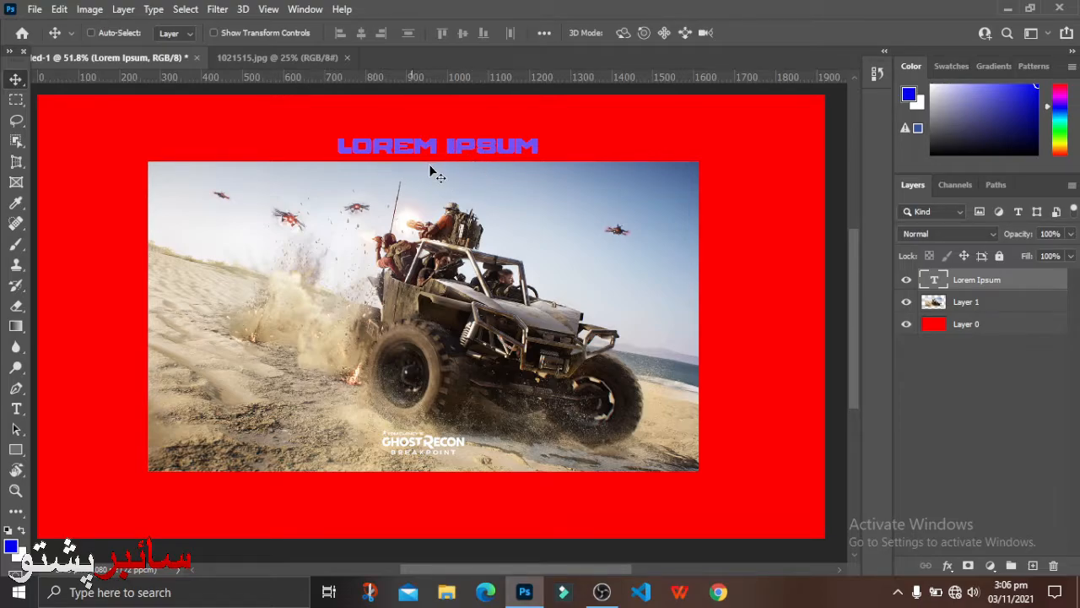
Filter the layer list by pixel layers and by adjustment layers, clearing each filter.
left_click(980, 211)
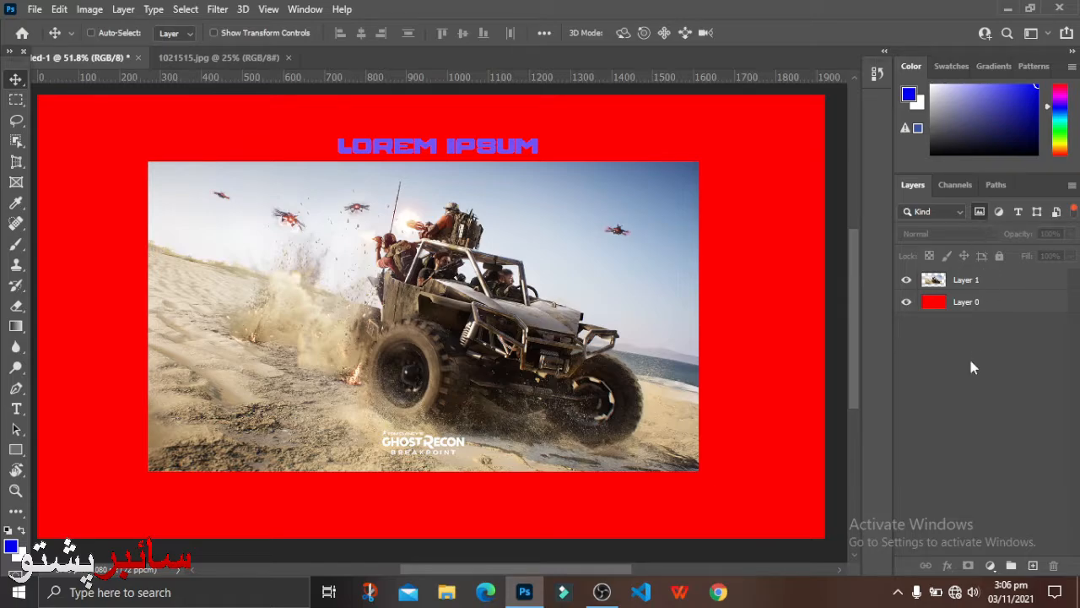
left_click(983, 212)
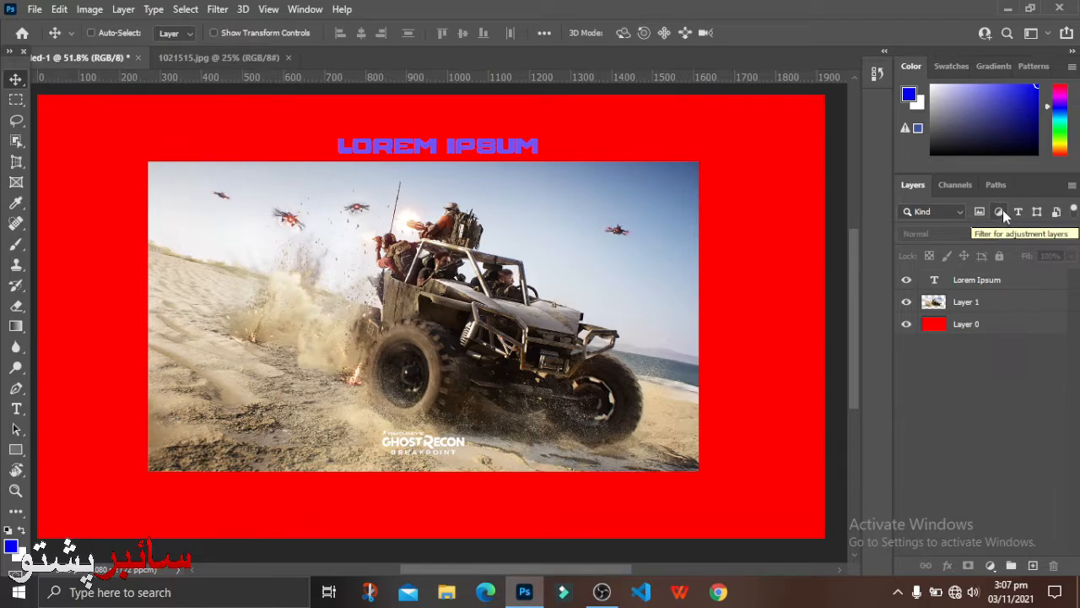
left_click(999, 212)
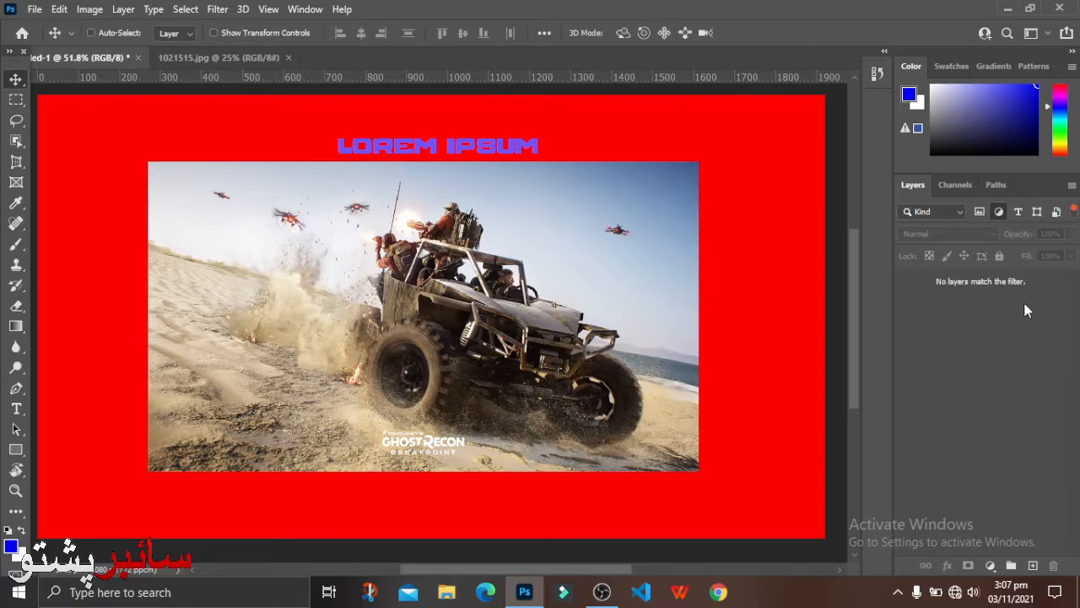
left_click(1000, 213)
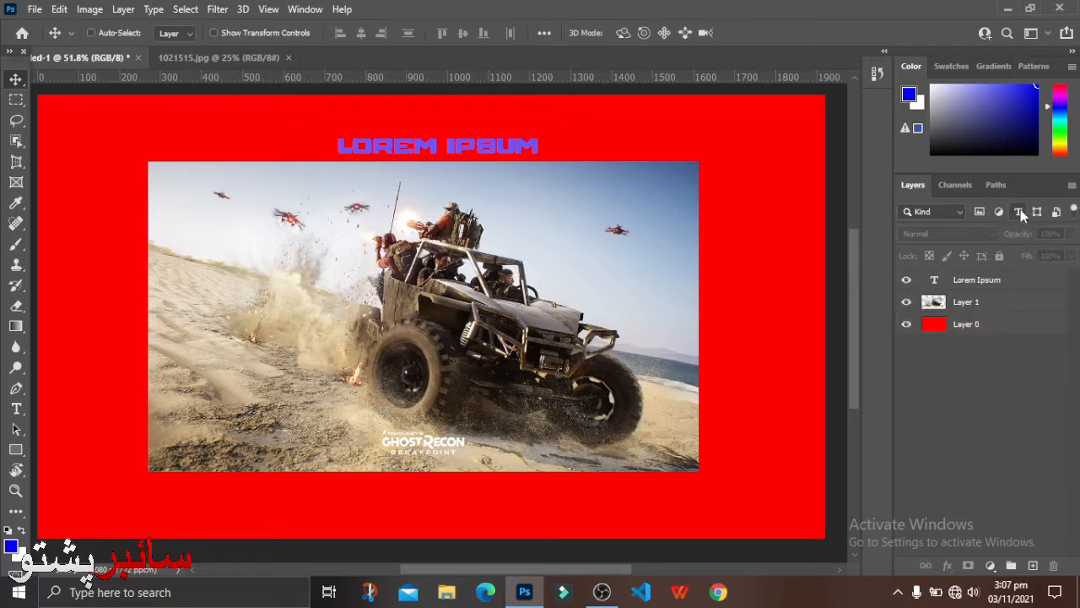
Filter the layer list by type layers, shift the "Lorem Ipsum" text slightly left to center it on the canvas, and clear the filter.
left_click(1019, 212)
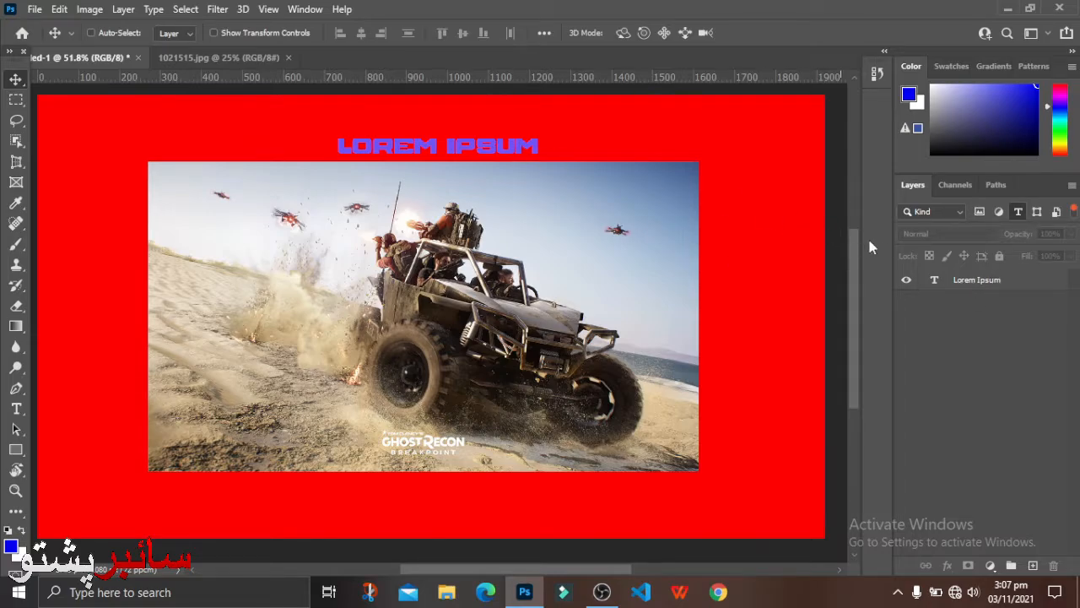
left_click(981, 280)
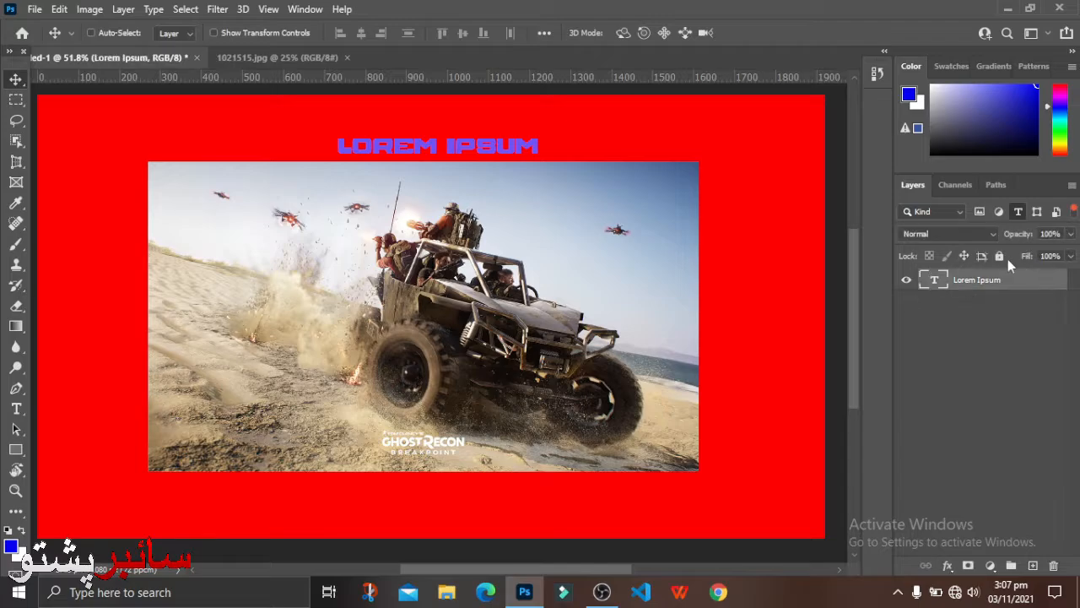
left_click_drag(540, 169, 503, 162)
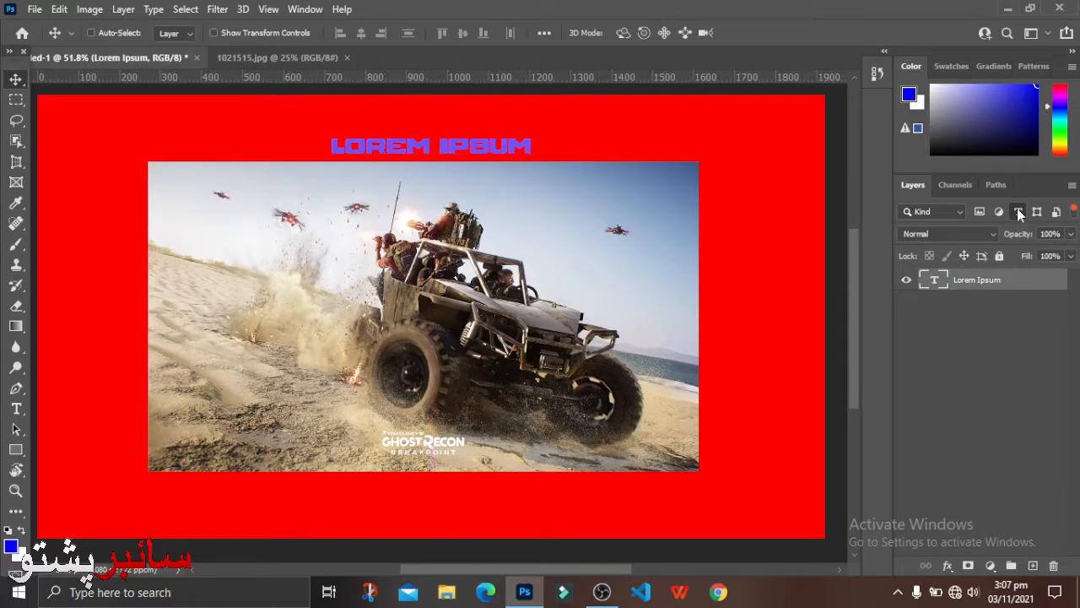
left_click(1017, 210)
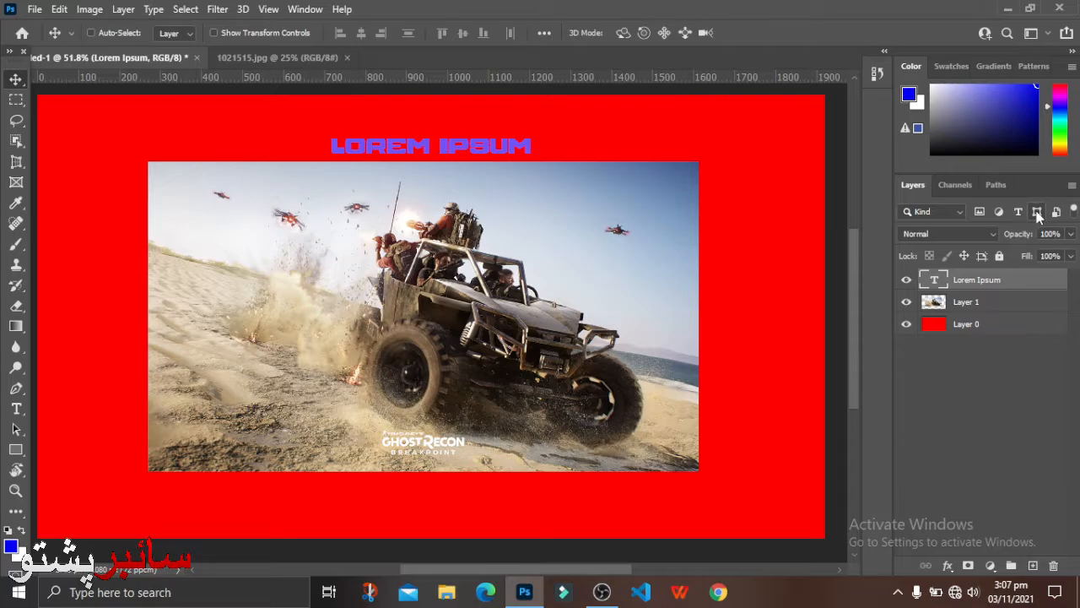
Filter the layer list by shape layers, include pixel layers too, and clear the filters to list all layers.
left_click(1037, 213)
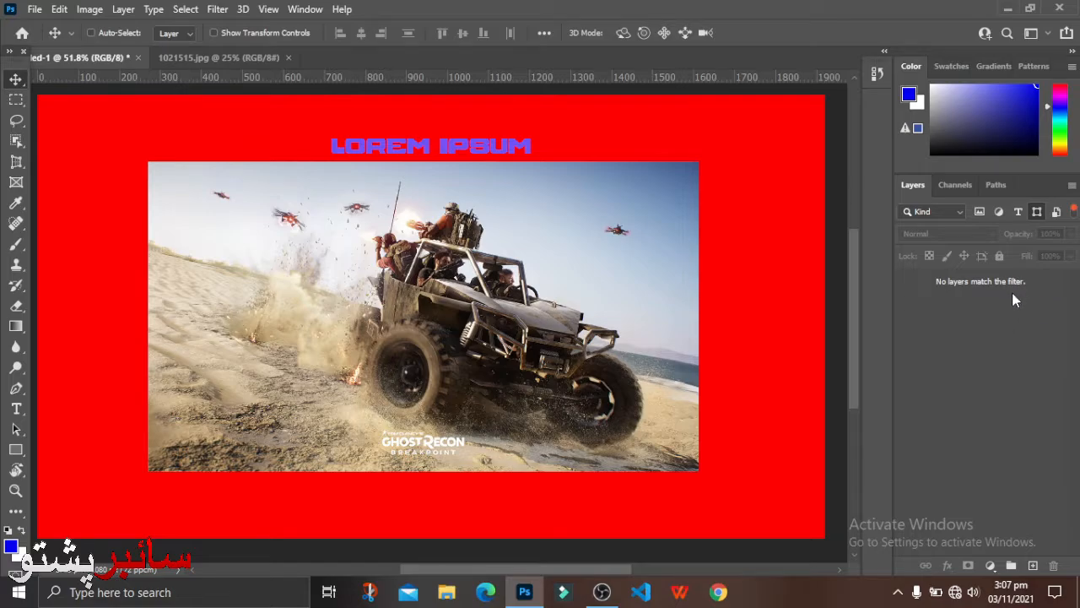
left_click(978, 217)
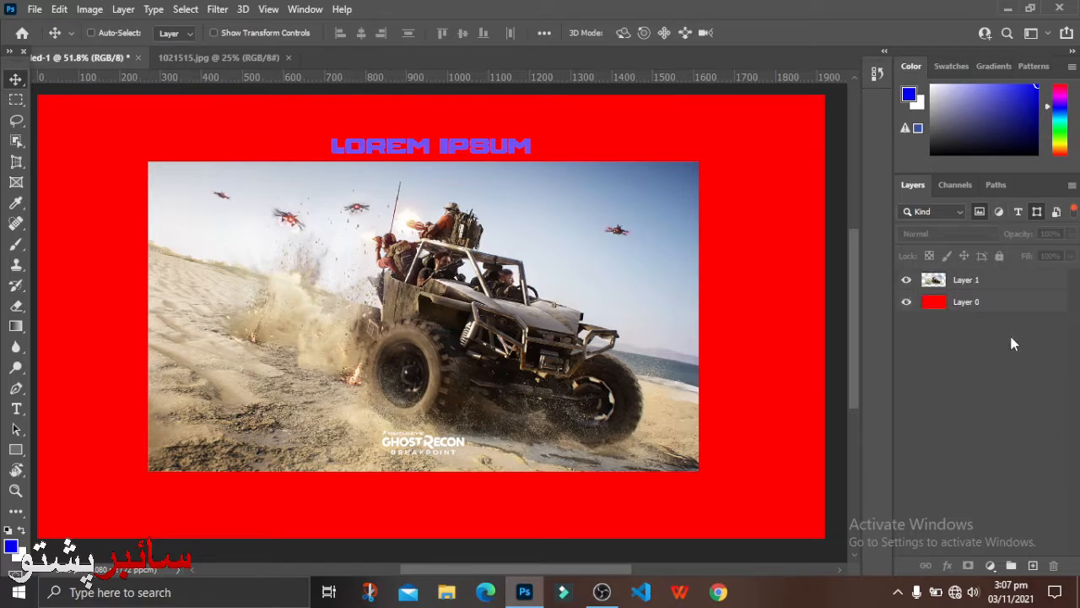
left_click(978, 212)
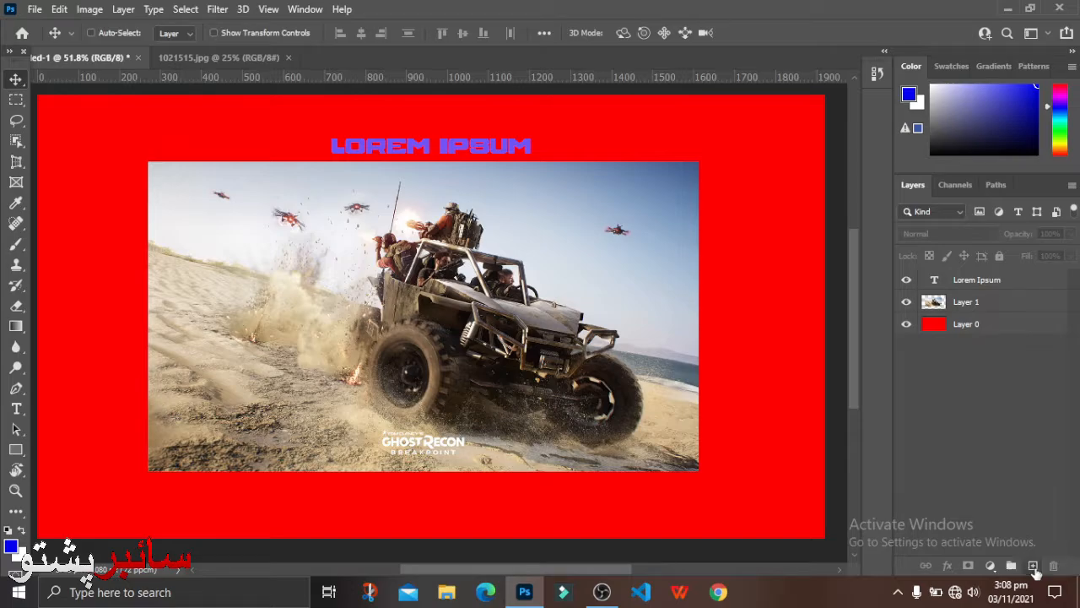
Add an empty layer above the "Lorem Ipsum" text layer and delete it, then repeat both actions.
left_click(1032, 565)
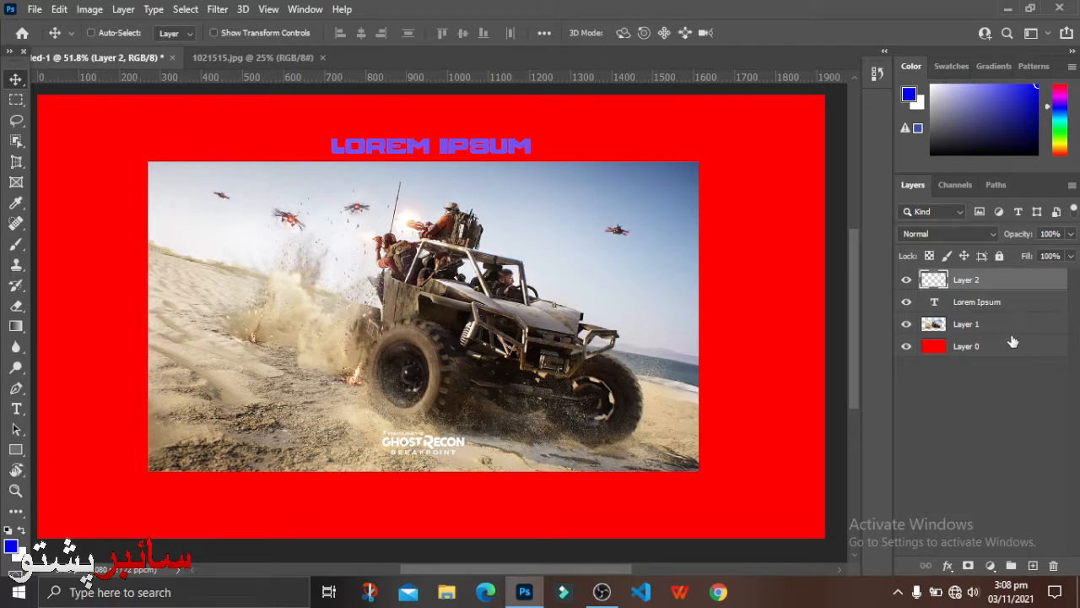
key("Delete")
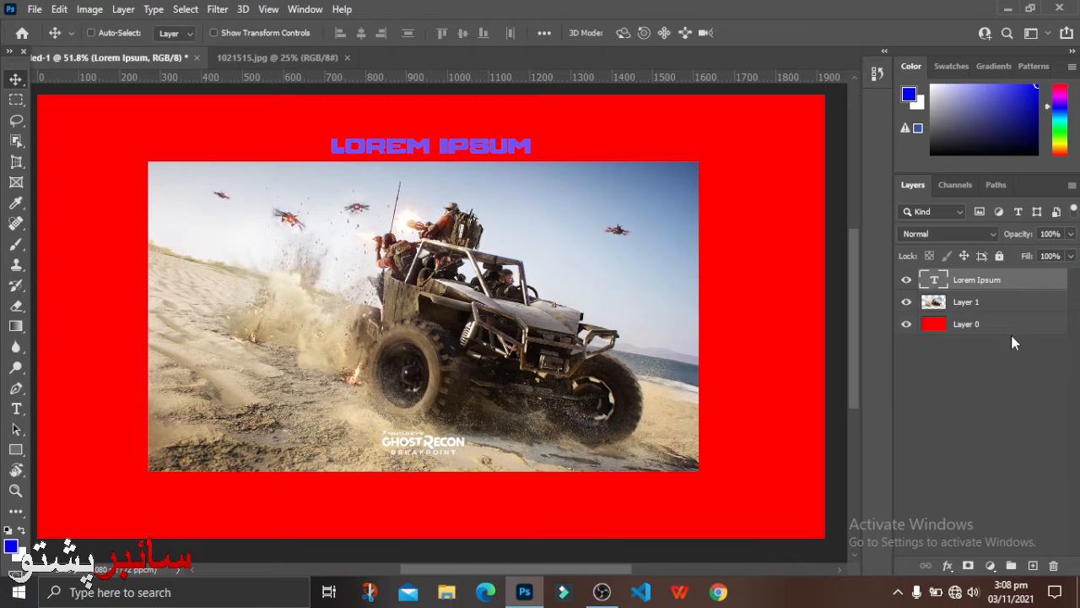
left_click(1033, 565)
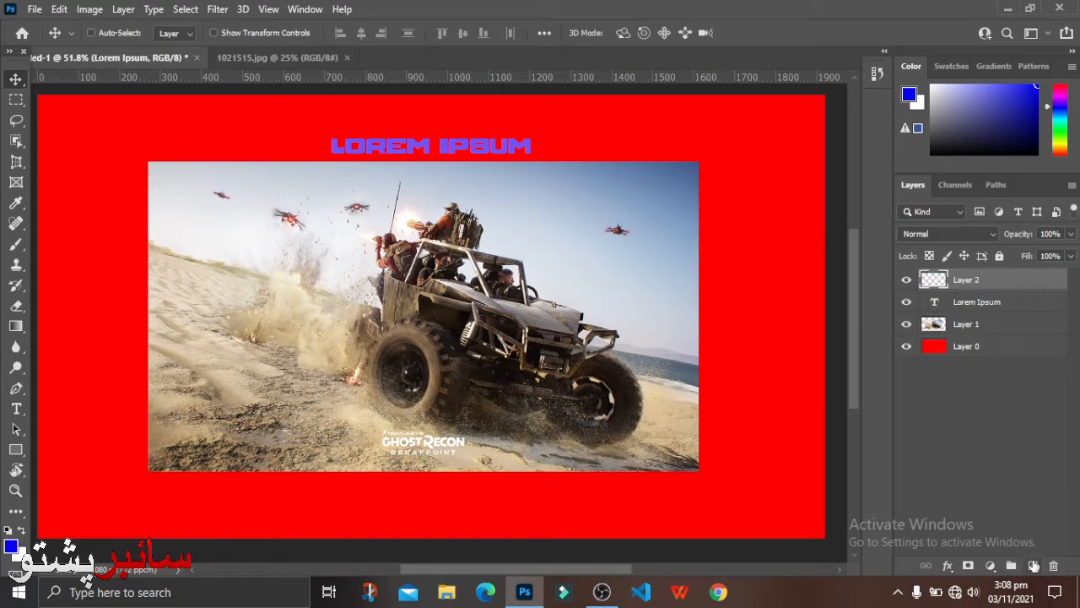
left_click_drag(965, 280, 1052, 566)
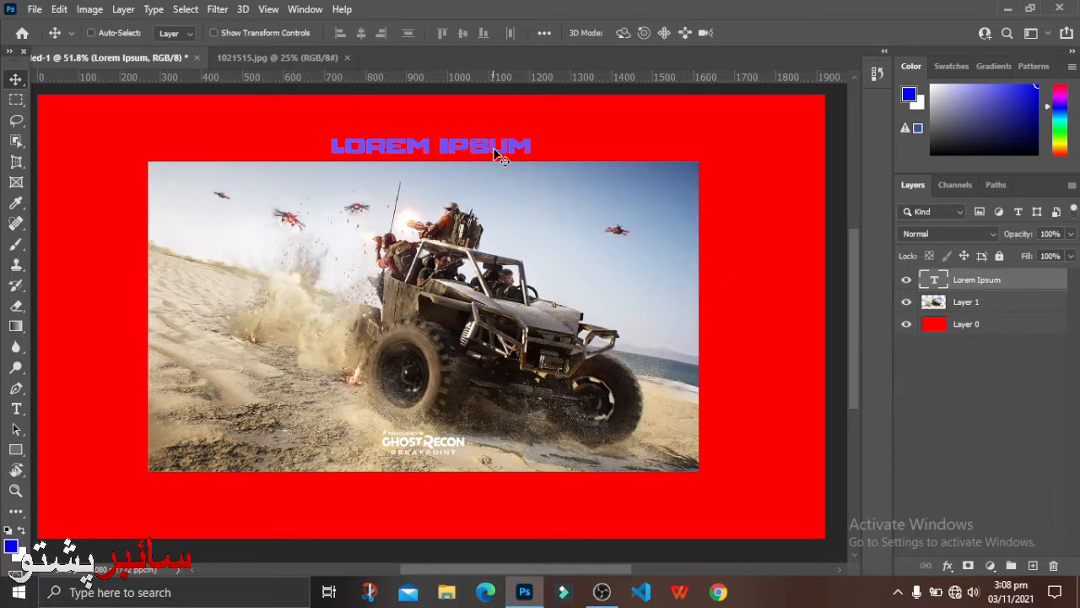
Align the "Lorem Ipsum" text with the vehicle image's left edge, then duplicate its layer and place the copy beside the original.
left_click_drag(494, 154, 319, 156)
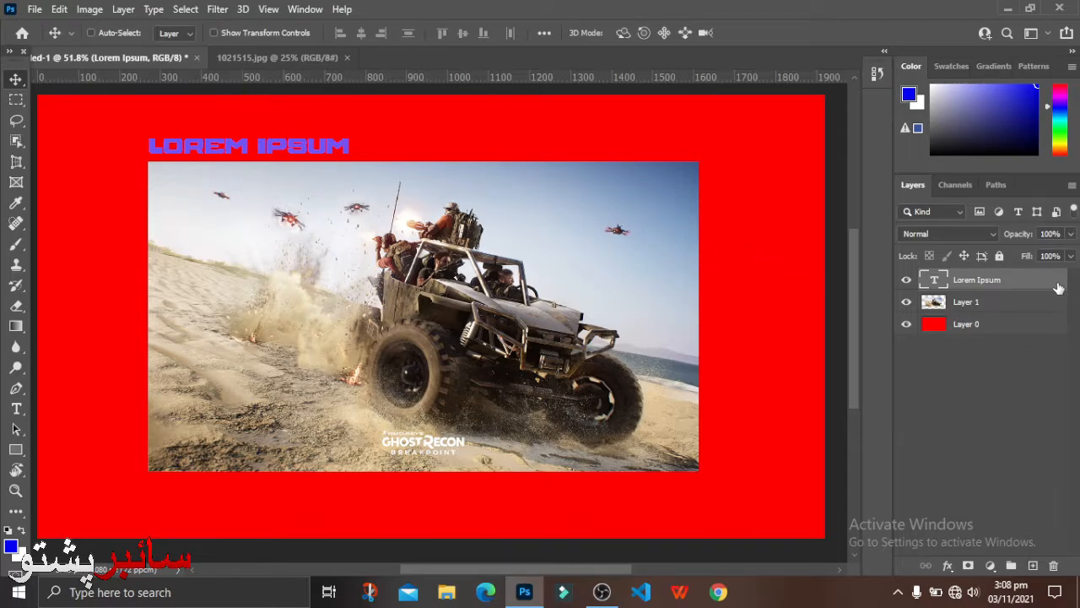
left_click_drag(1046, 286, 1036, 552)
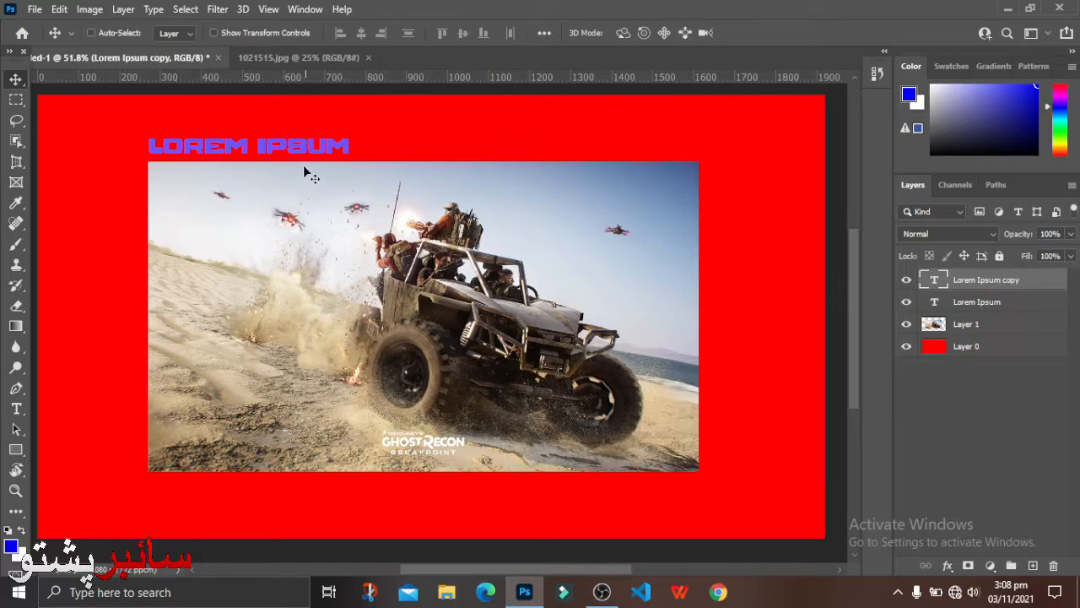
left_click_drag(306, 172, 506, 156)
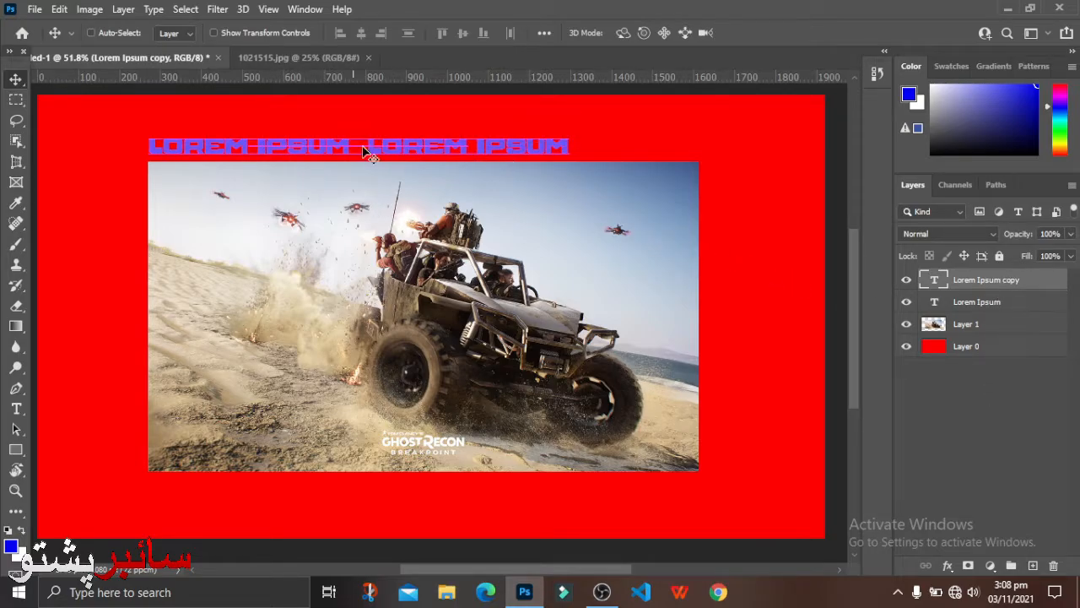
left_click_drag(364, 150, 367, 152)
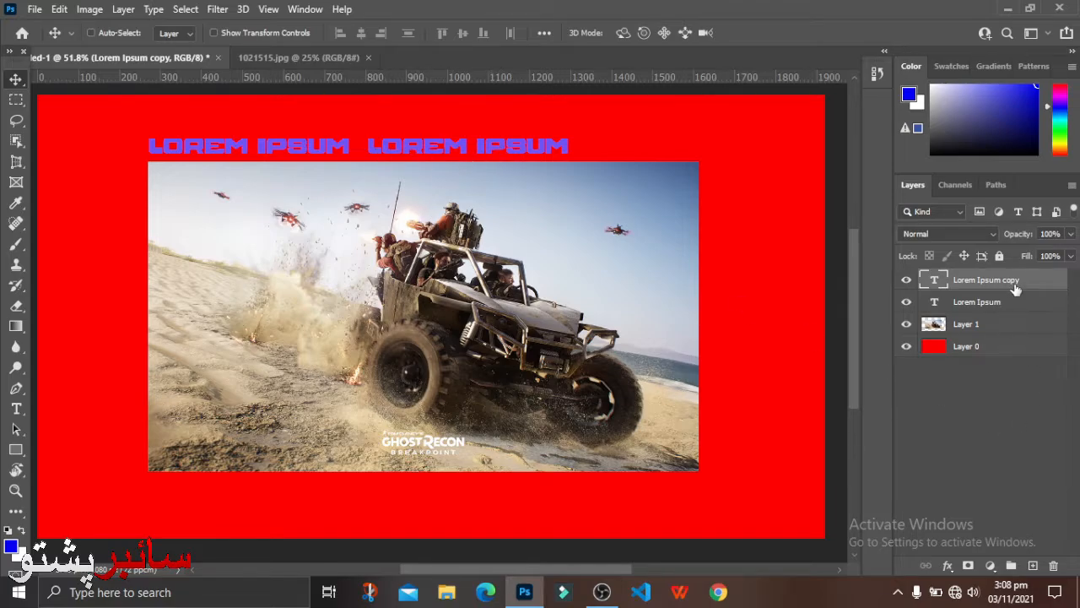
Delete the "Lorem Ipsum copy" layer, then duplicate the text again and place the copy farther right above the vehicle image.
left_click_drag(1020, 285, 1053, 565)
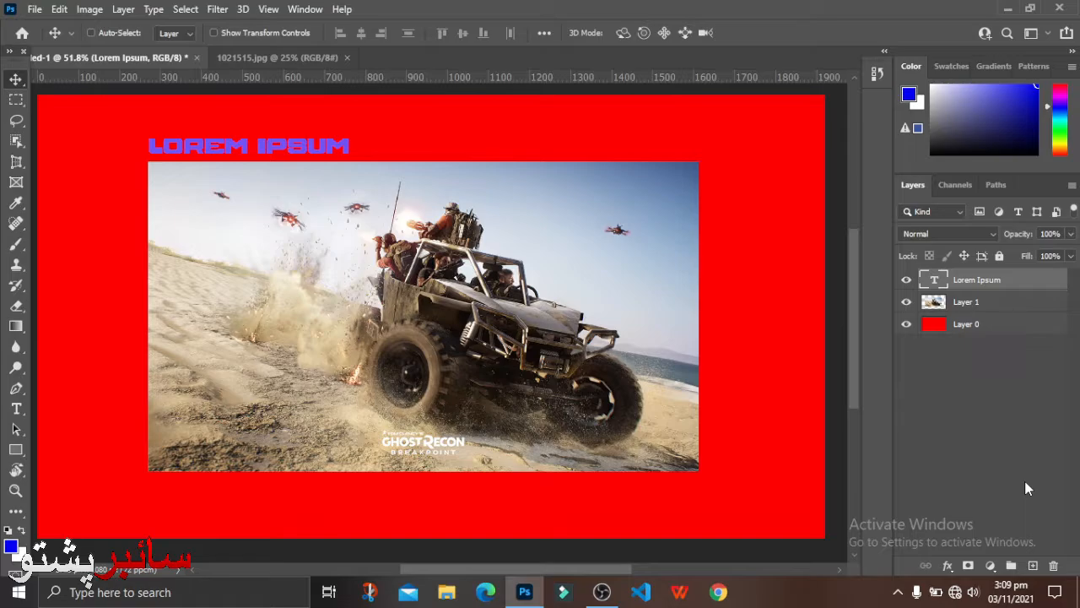
key("ctrl+j")
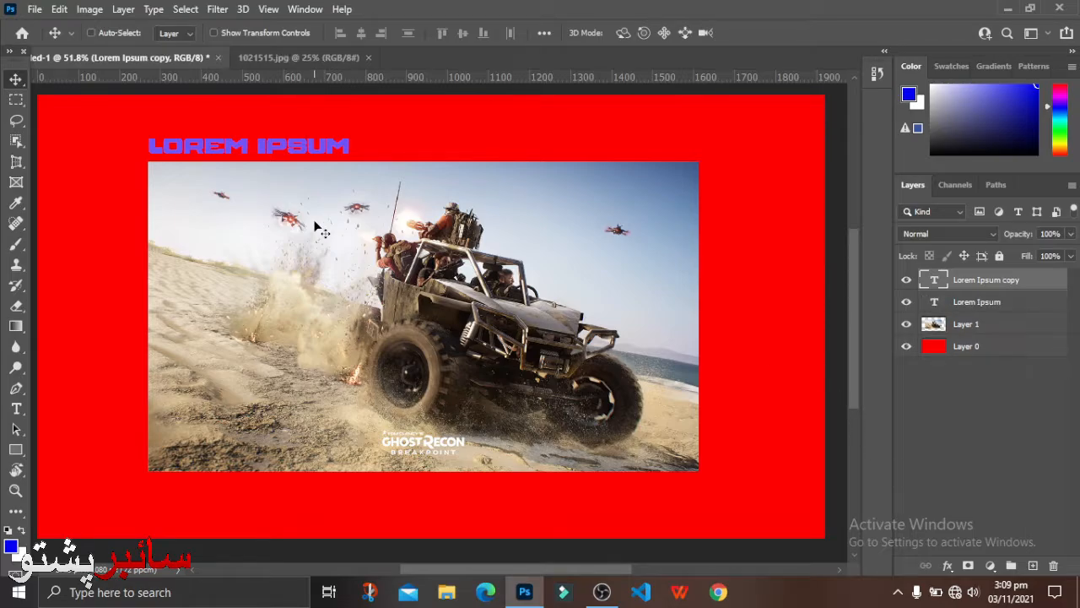
left_click_drag(218, 163, 493, 164)
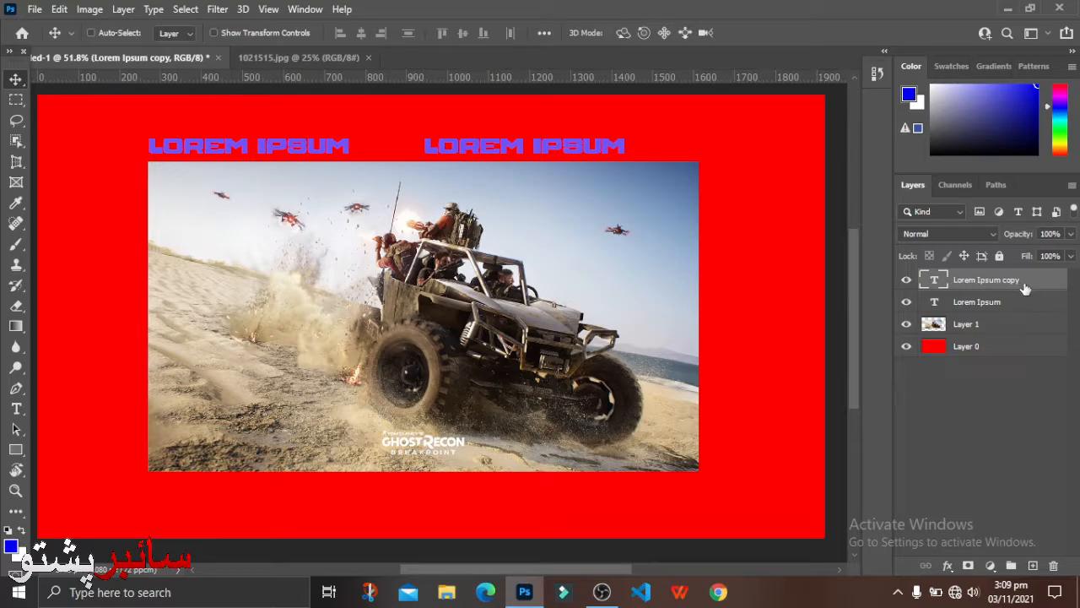
Group both "Lorem Ipsum" text layers and the vehicle image layer together.
left_click(967, 329, "shift")
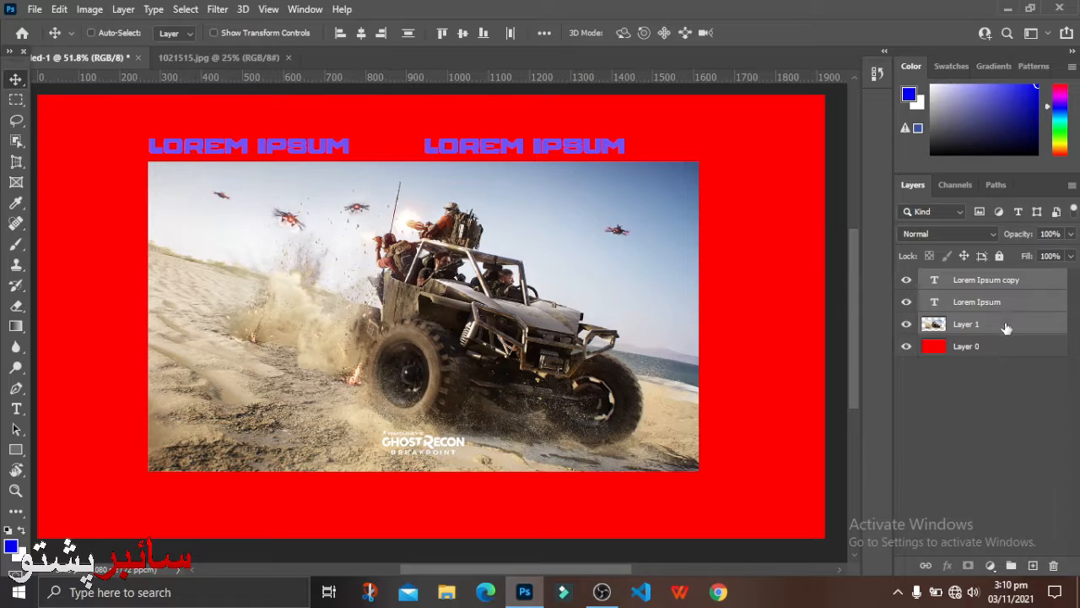
left_click_drag(1005, 327, 1019, 565)
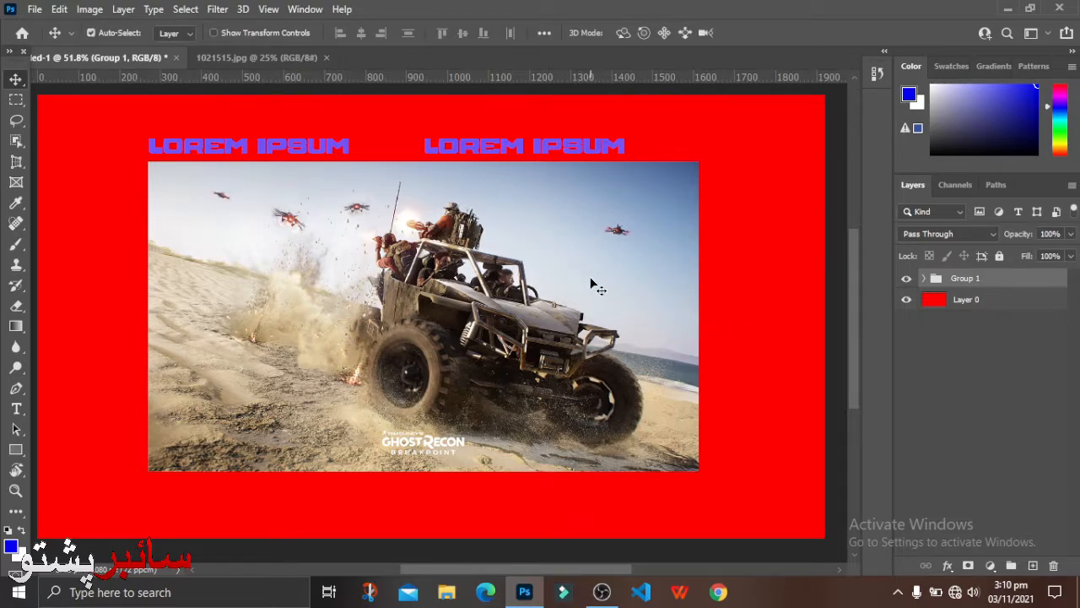
Scale the group proportionally to 62.10% and place it in the canvas's upper-left corner.
key("ctrl+t")
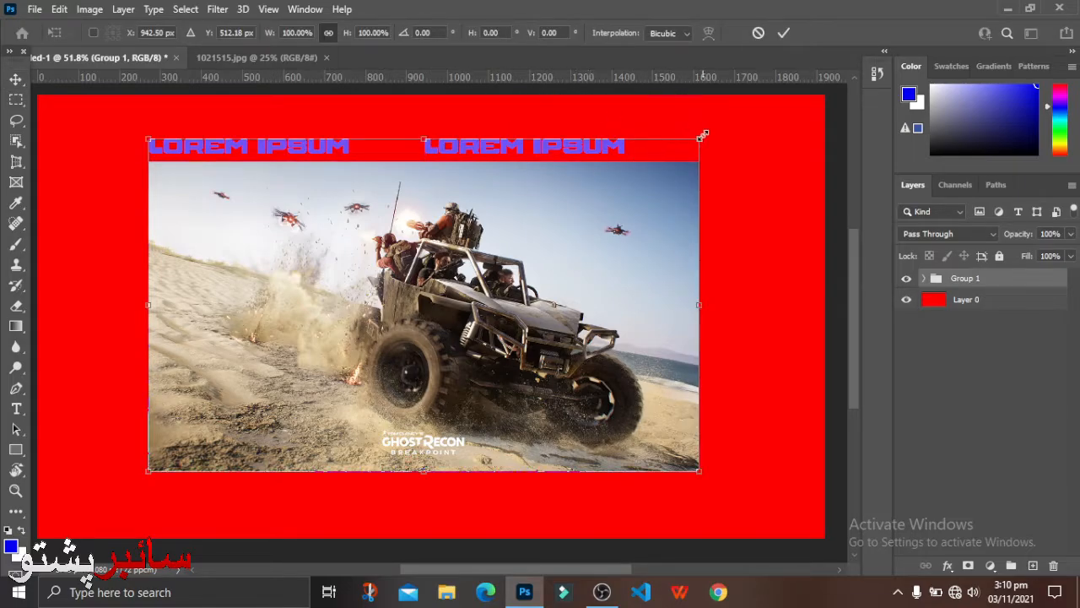
left_click_drag(699, 137, 459, 252)
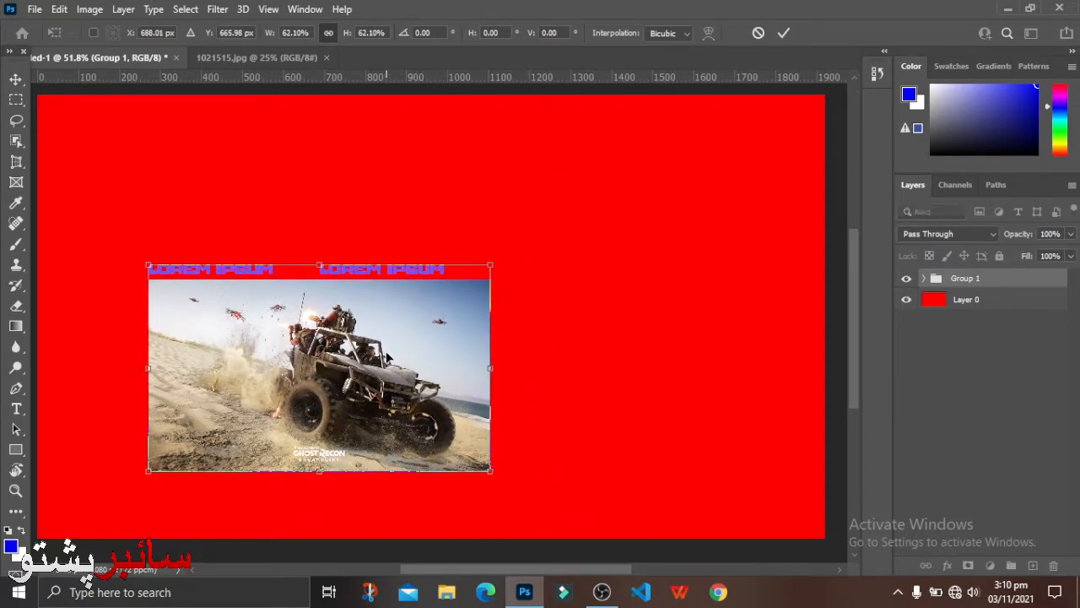
left_click_drag(384, 355, 272, 184)
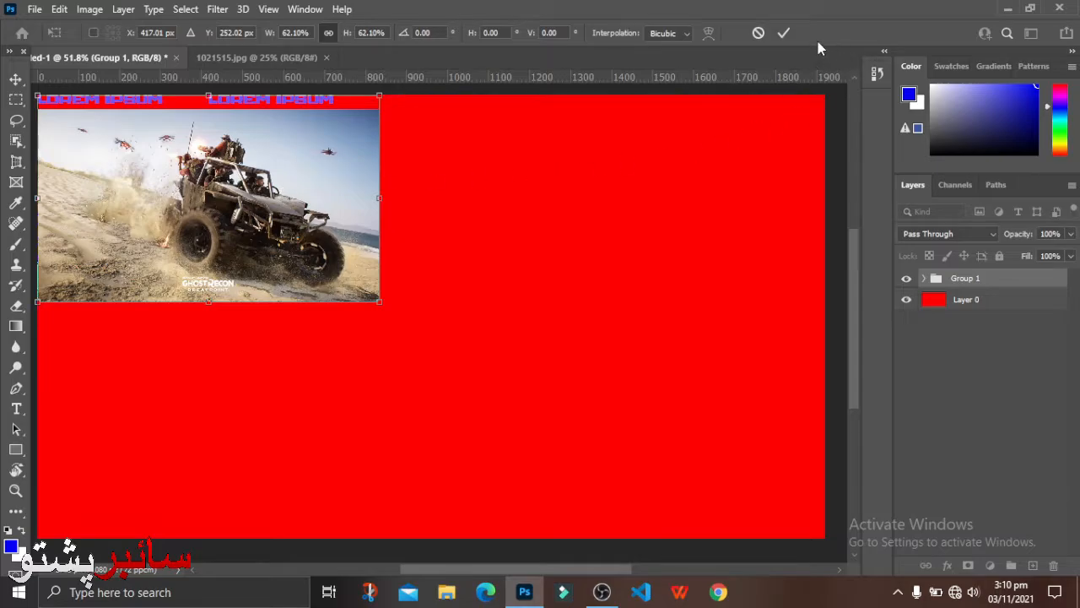
left_click(784, 33)
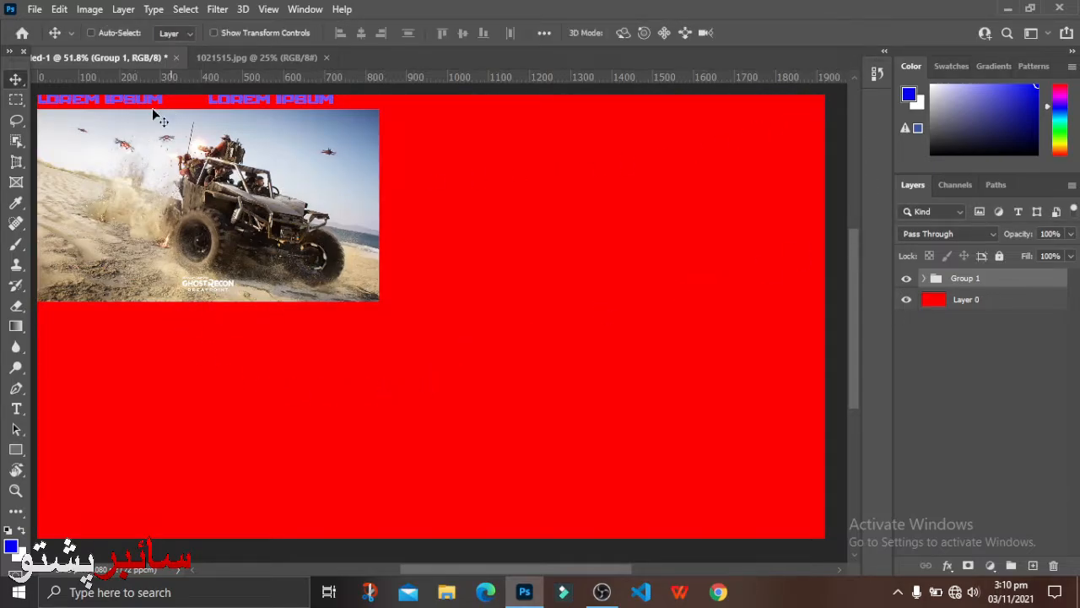
Expand the group to inspect the layers inside it, then collapse it with the group selected.
left_click(923, 279)
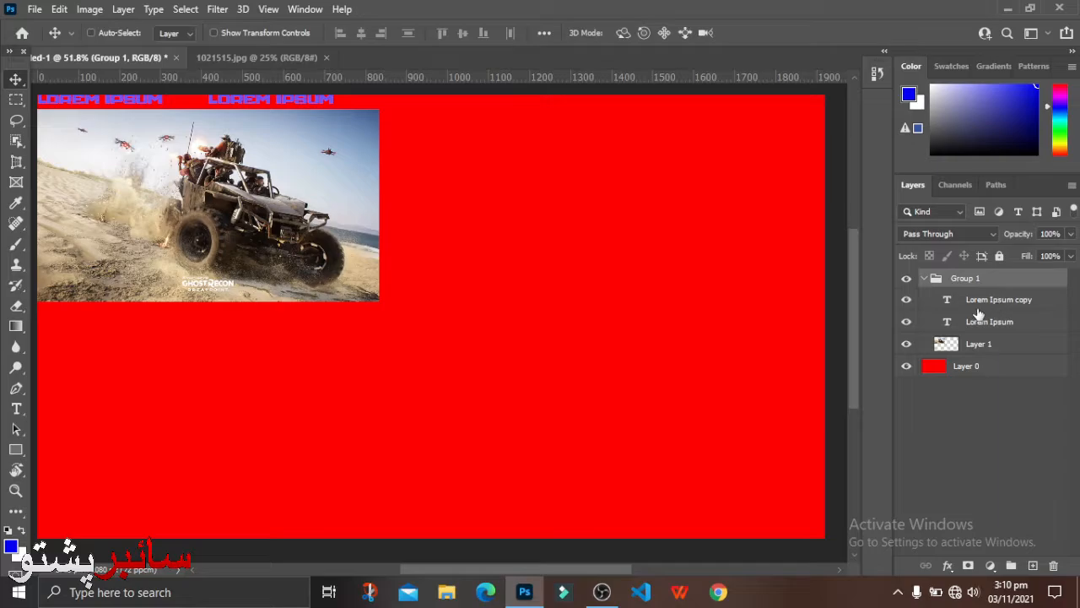
left_click(1004, 302)
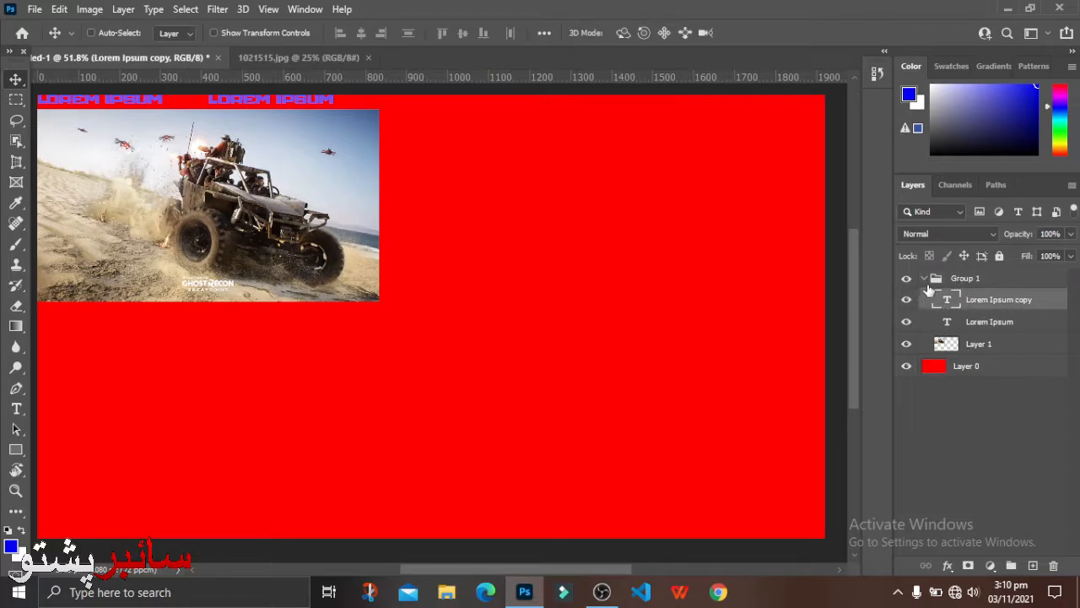
left_click(930, 288)
left_click(924, 279)
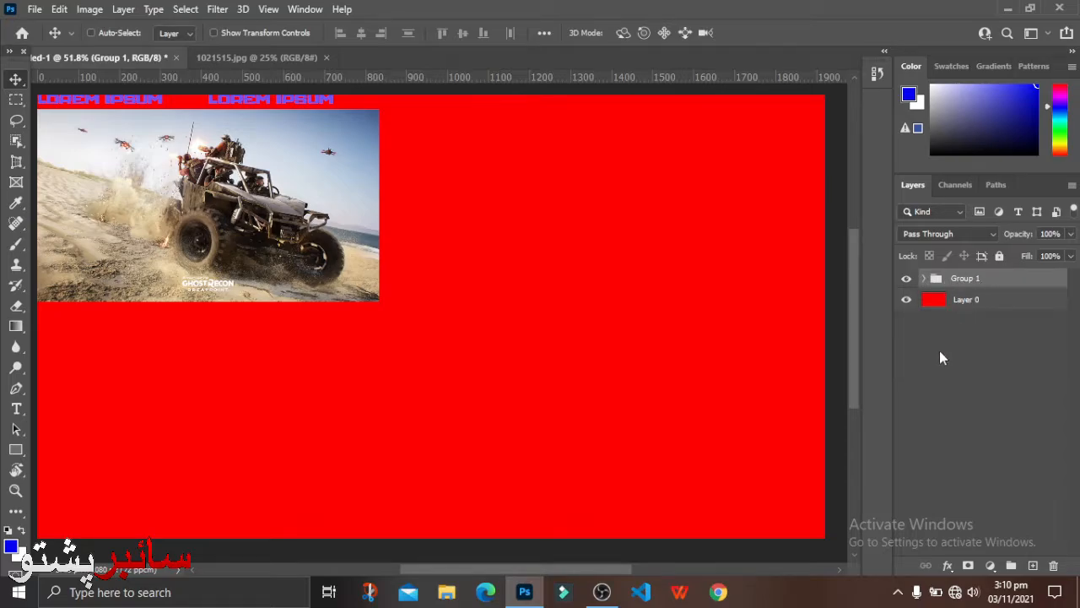
Duplicate the group and place the copy to the right of the original along the canvas's top edge.
key("ctrl+j")
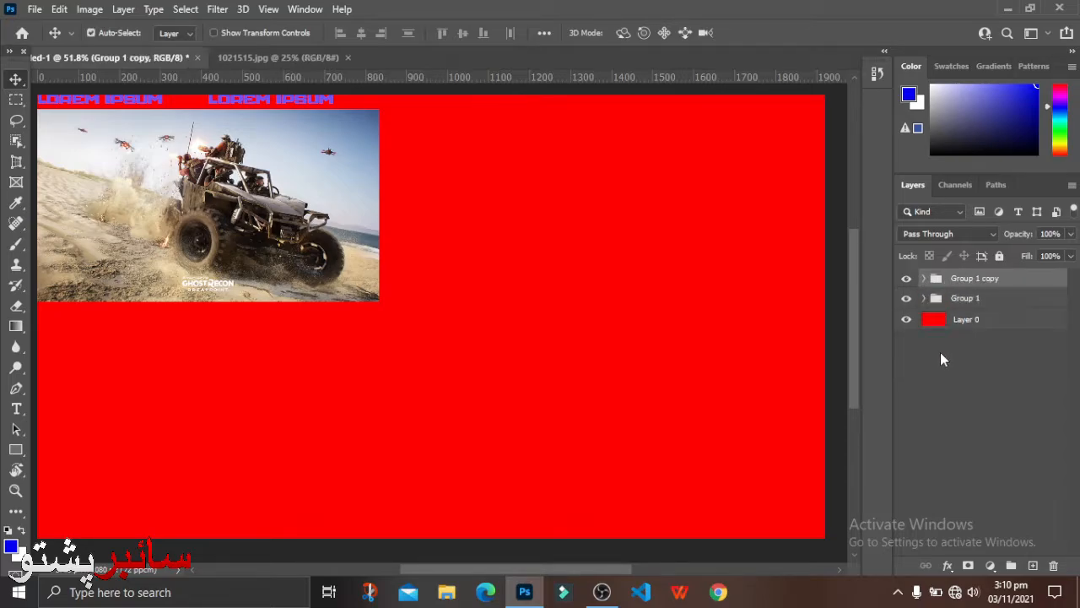
left_click_drag(179, 169, 585, 168)
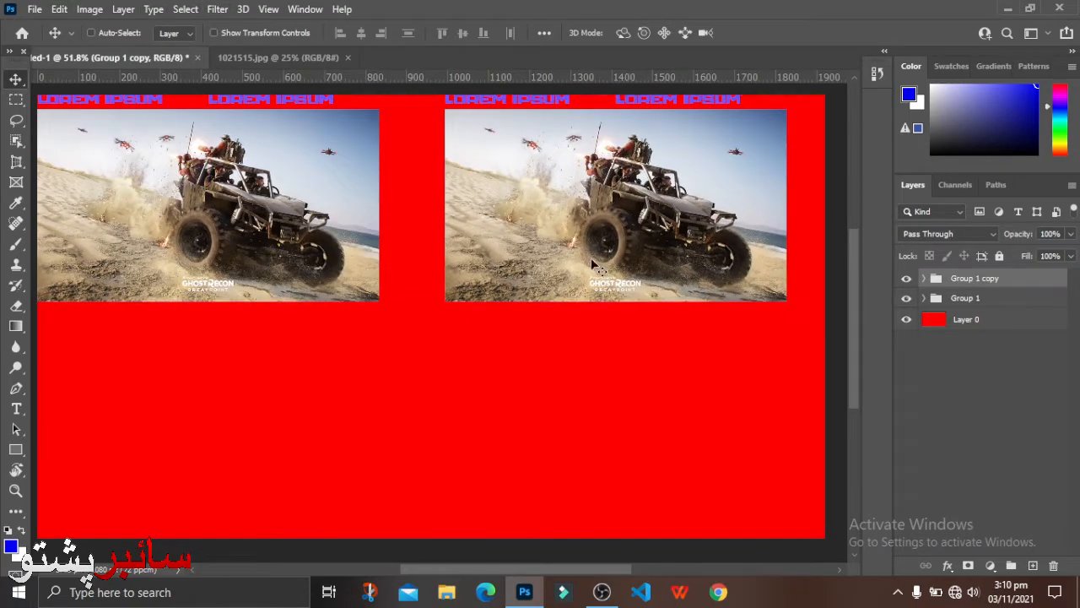